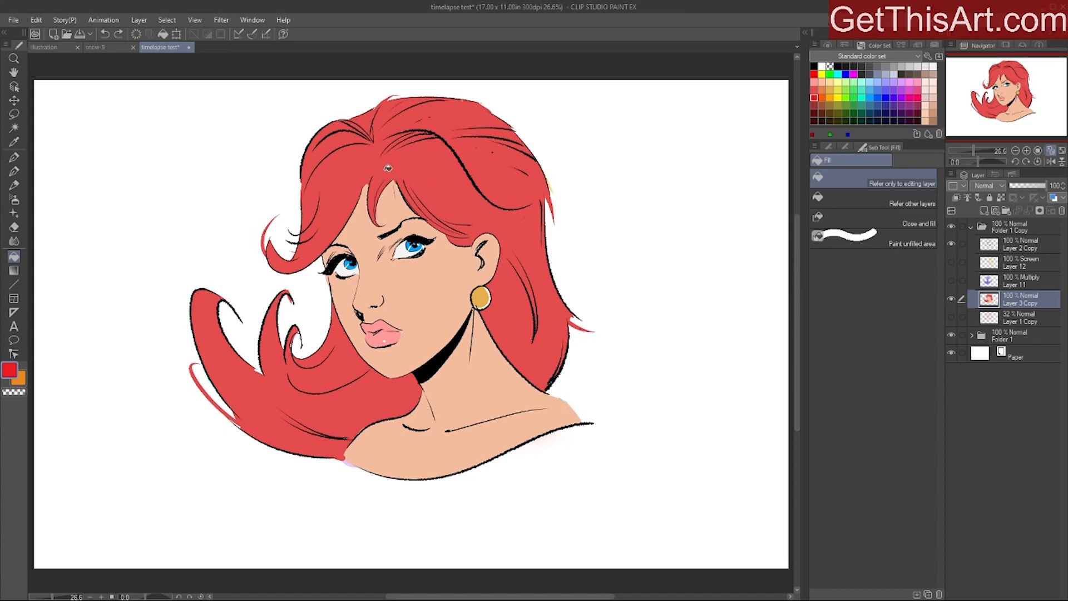
- Hide Folder 1 and toggle the flat colors of Layer 3 Copy off and back on to compare with the line art
{"action": "left_click", "coordinate": [952, 335]}
{"action": "left_click", "coordinate": [951, 299]}
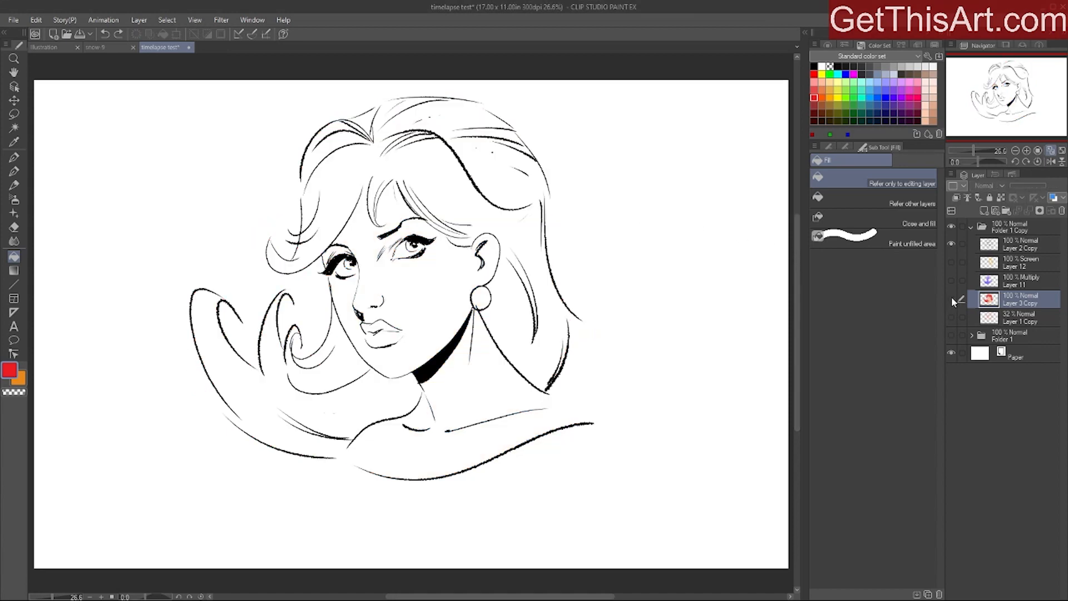
{"action": "left_click", "coordinate": [952, 299]}
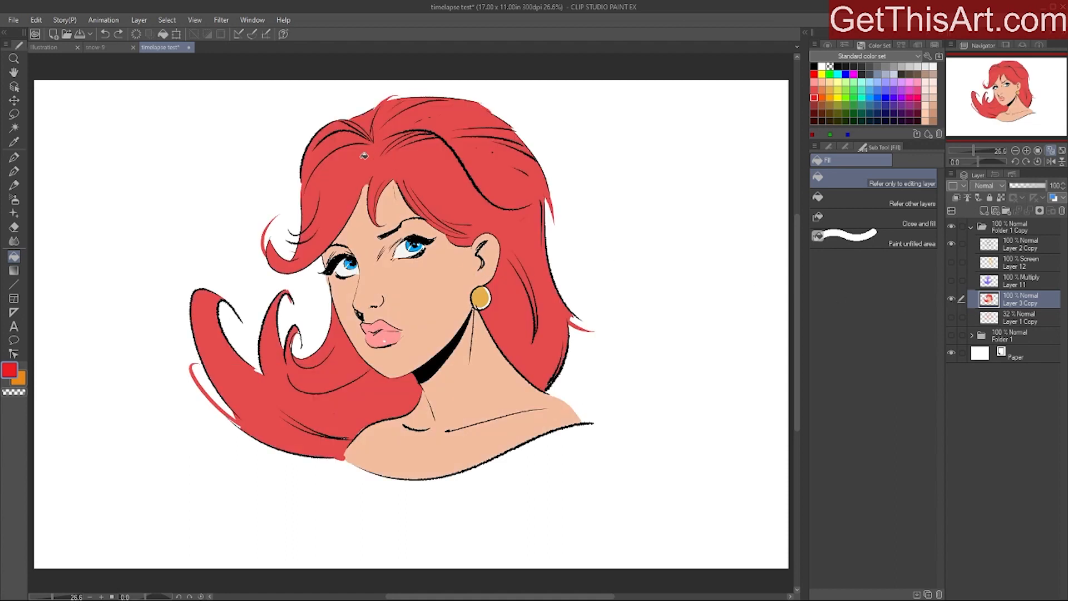
- Fill the hair on Layer 3 Copy with bright red, disabling Apply to connected pixels only to recolor the remaining areas
{"action": "left_click", "coordinate": [814, 74]}
{"action": "left_click", "coordinate": [488, 170]}
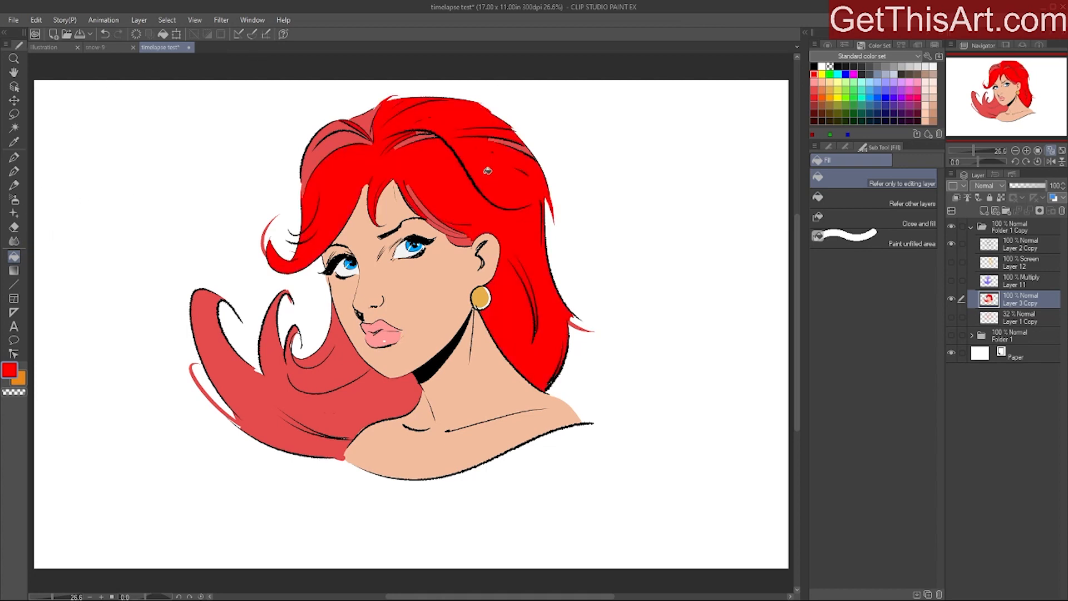
{"action": "left_click", "coordinate": [845, 147]}
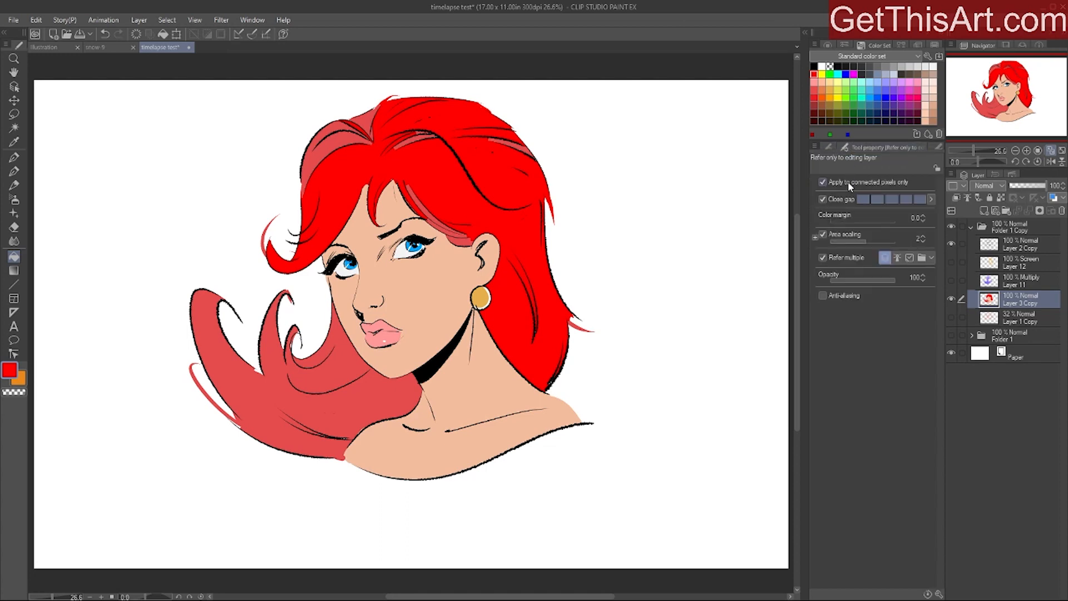
{"action": "left_click", "coordinate": [848, 182]}
{"action": "left_click", "coordinate": [330, 130]}
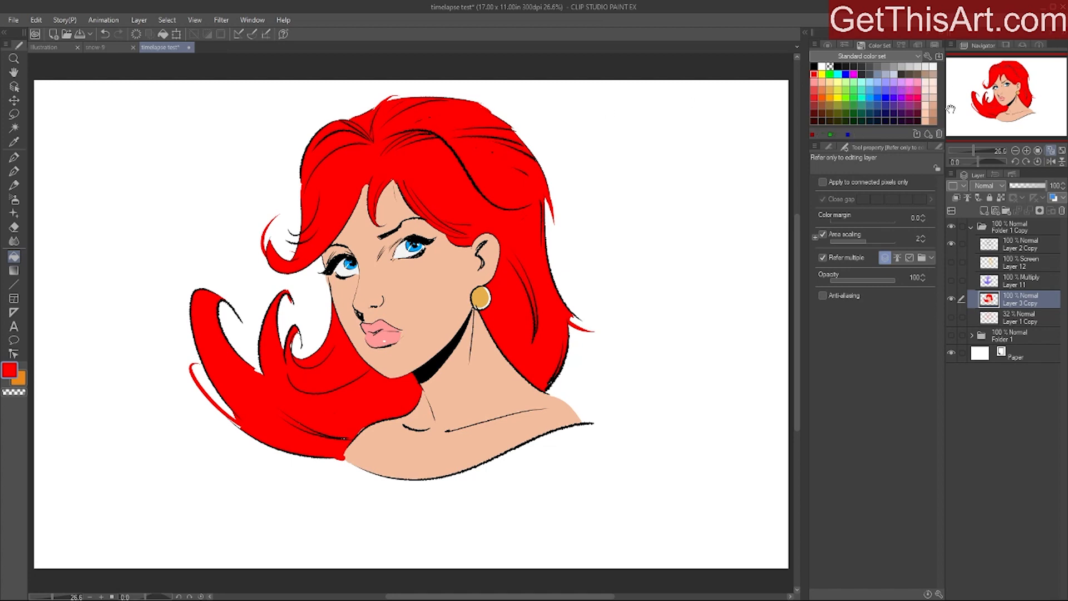
- Refill all of the hair with a softer, muted red
{"action": "left_click", "coordinate": [814, 89]}
{"action": "left_click", "coordinate": [472, 169]}
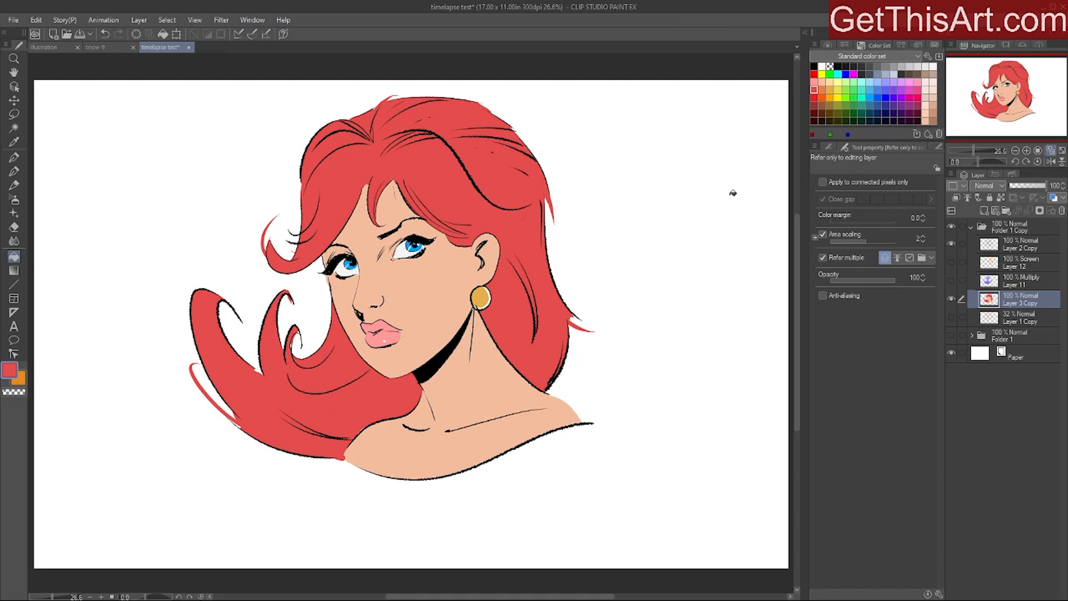
{"action": "mouse_move", "coordinate": [796, 225]}
{"action": "left_mouse_down"}
{"action": "mouse_move", "coordinate": [796, 243]}
{"action": "mouse_move", "coordinate": [796, 230]}
{"action": "left_mouse_up"}
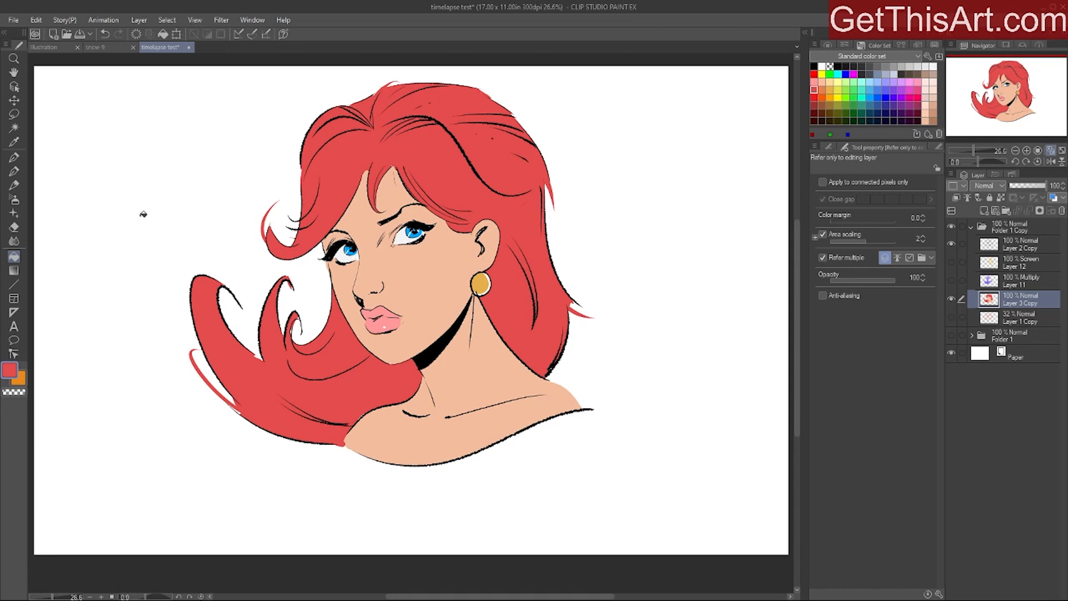
- Set up the Soft airbrush with a medium violet color and show the Multiply shading on Layer 11
{"action": "left_click", "coordinate": [15, 200]}
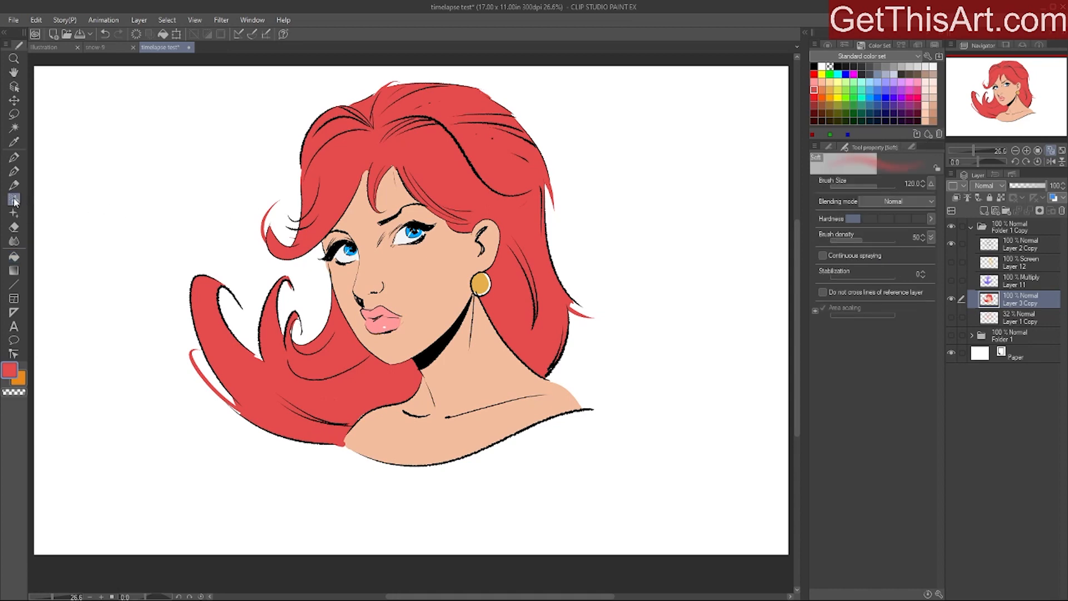
{"action": "left_click", "coordinate": [894, 81]}
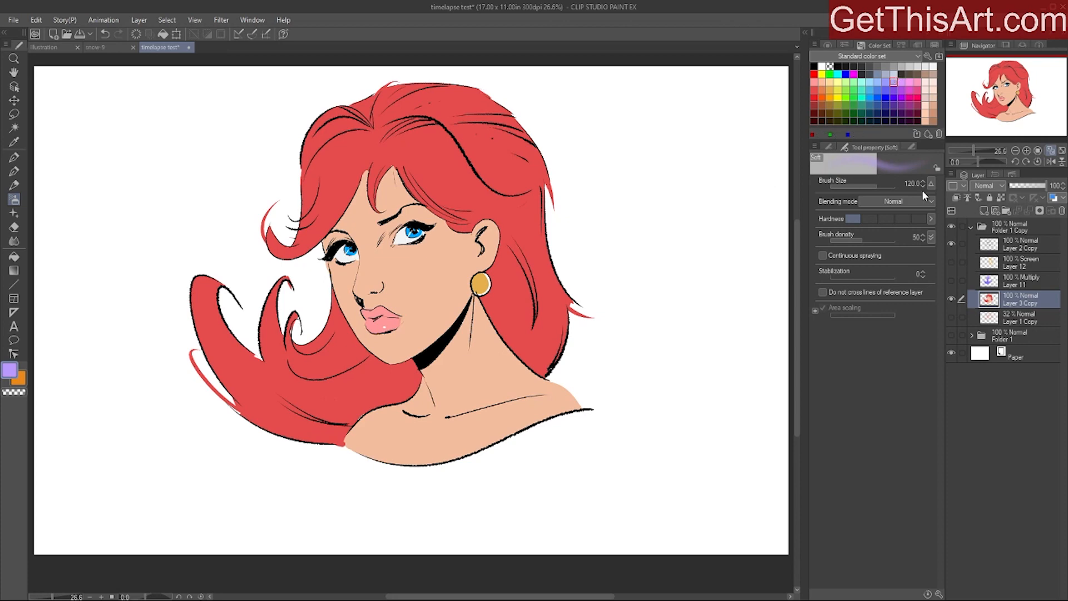
{"action": "left_click", "coordinate": [952, 280]}
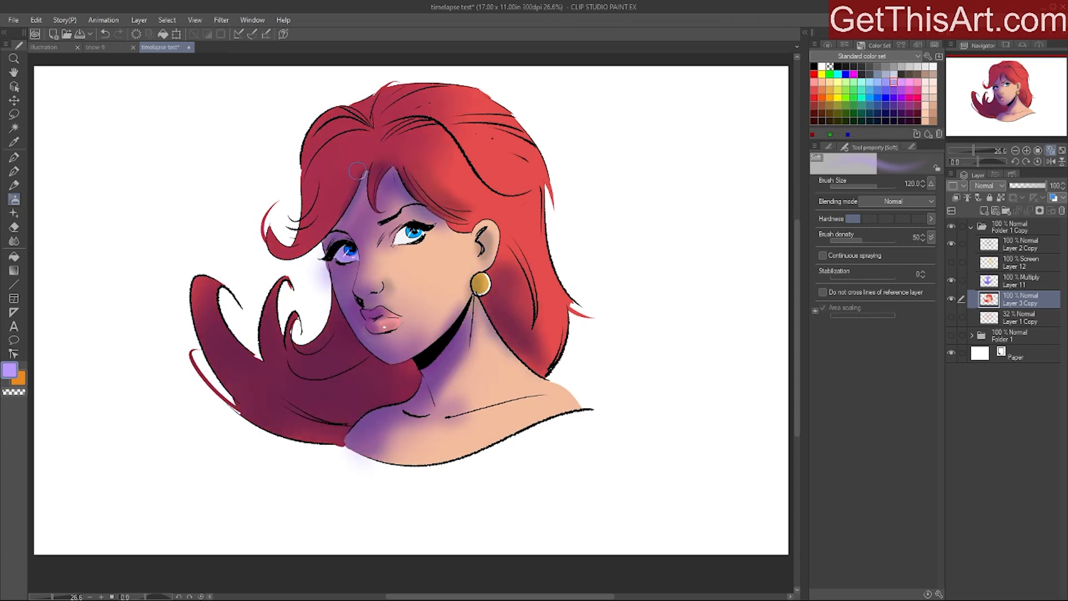
{"action": "left_click", "coordinate": [894, 89]}
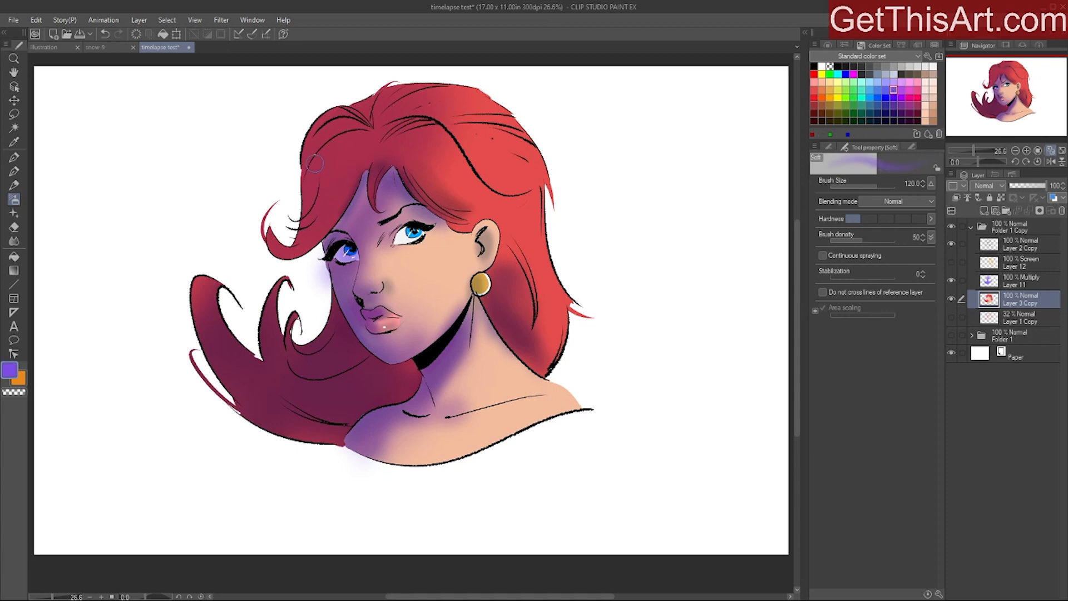
- Undo a trial violet stroke on the hair and make the Multiply layer, Layer 11, active
{"action": "left_click_drag", "start_coordinate": [314, 167], "coordinate": [290, 212]}
{"action": "key", "text": "ctrl+z"}
{"action": "left_click", "coordinate": [324, 197], "text": "ctrl+shift"}
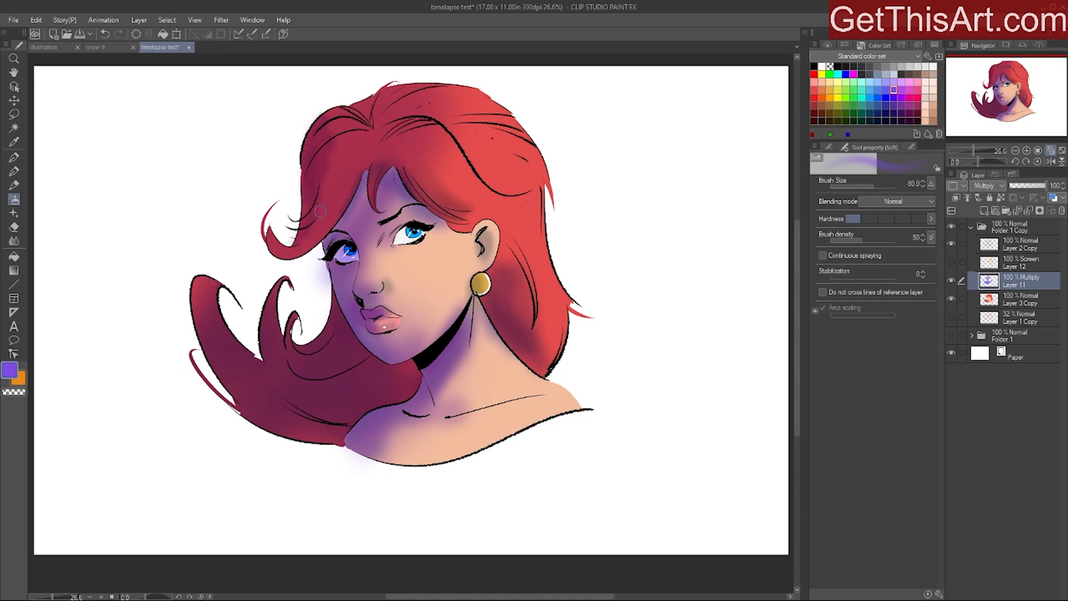
- Enlarge the airbrush to 200 and brush more violet shading over the top hair, the neck and the hair behind the earring
{"action": "key", "text": "bracketright"}
{"action": "key", "text": "bracketright"}
{"action": "key", "text": "bracketright"}
{"action": "key", "text": "bracketright"}
{"action": "key", "text": "bracketright"}
{"action": "mouse_move", "coordinate": [398, 89]}
{"action": "left_mouse_down"}
{"action": "mouse_move", "coordinate": [384, 143]}
{"action": "mouse_move", "coordinate": [387, 105]}
{"action": "mouse_move", "coordinate": [410, 113]}
{"action": "left_mouse_up"}
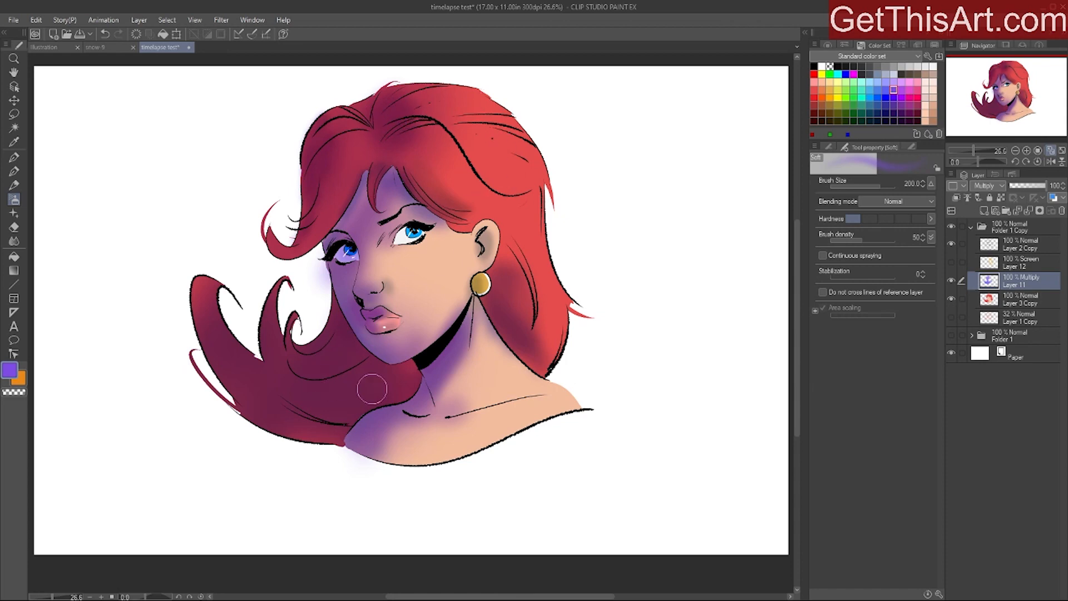
{"action": "mouse_move", "coordinate": [423, 406]}
{"action": "left_mouse_down"}
{"action": "mouse_move", "coordinate": [460, 341]}
{"action": "mouse_move", "coordinate": [397, 362]}
{"action": "mouse_move", "coordinate": [390, 343]}
{"action": "mouse_move", "coordinate": [468, 292]}
{"action": "left_mouse_up"}
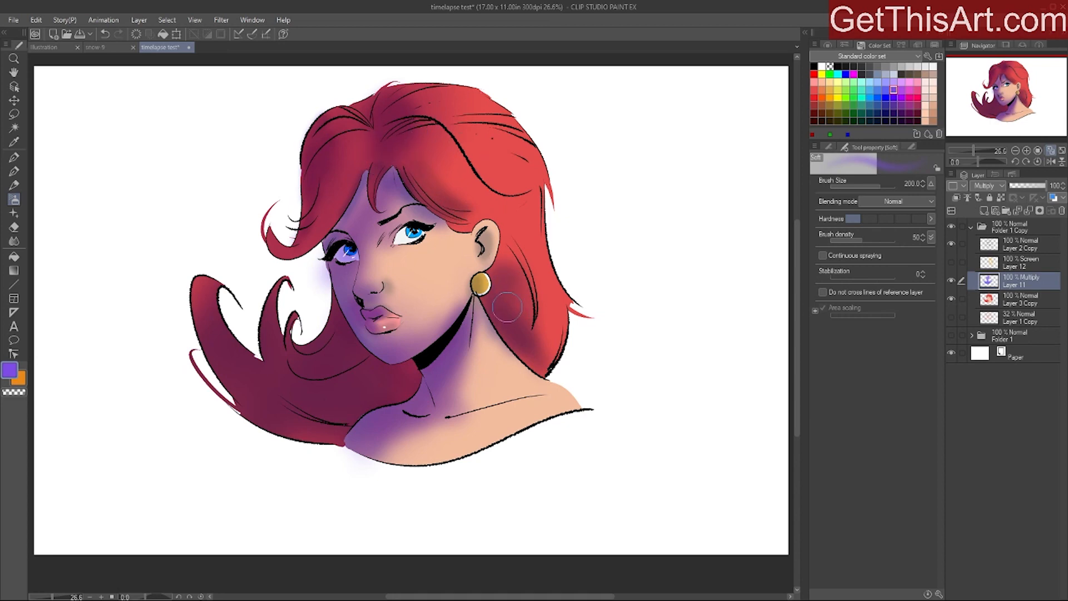
{"action": "mouse_move", "coordinate": [501, 303]}
{"action": "left_mouse_down"}
{"action": "mouse_move", "coordinate": [490, 287]}
{"action": "mouse_move", "coordinate": [497, 317]}
{"action": "left_mouse_up"}
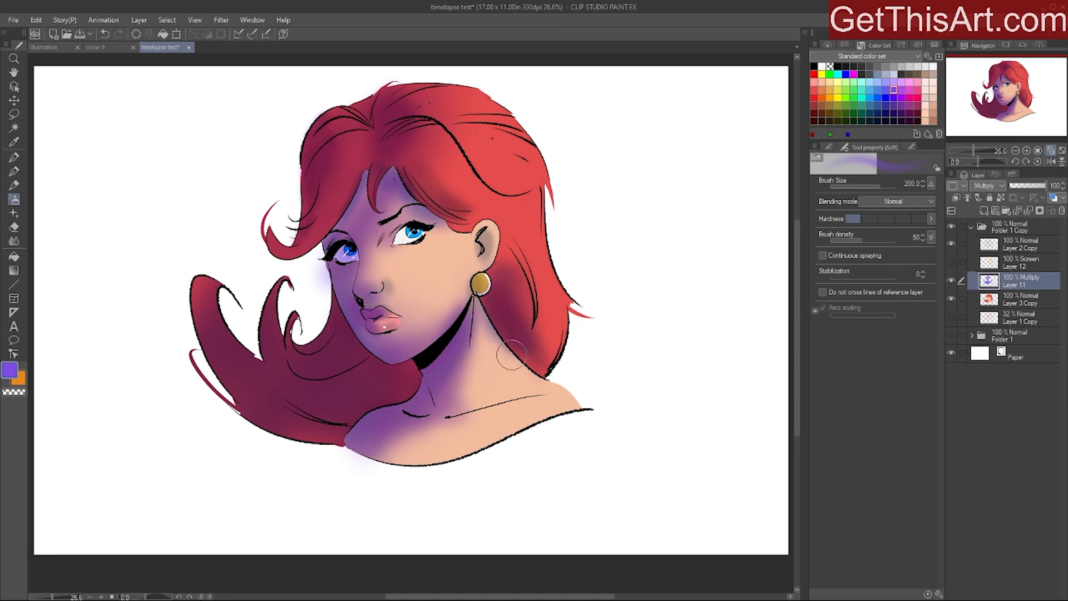
- Show the Screen highlights on Layer 12, then display Folder 1 in place of Folder 1 Copy for comparison
{"action": "left_click", "coordinate": [1024, 266]}
{"action": "left_click", "coordinate": [951, 262]}
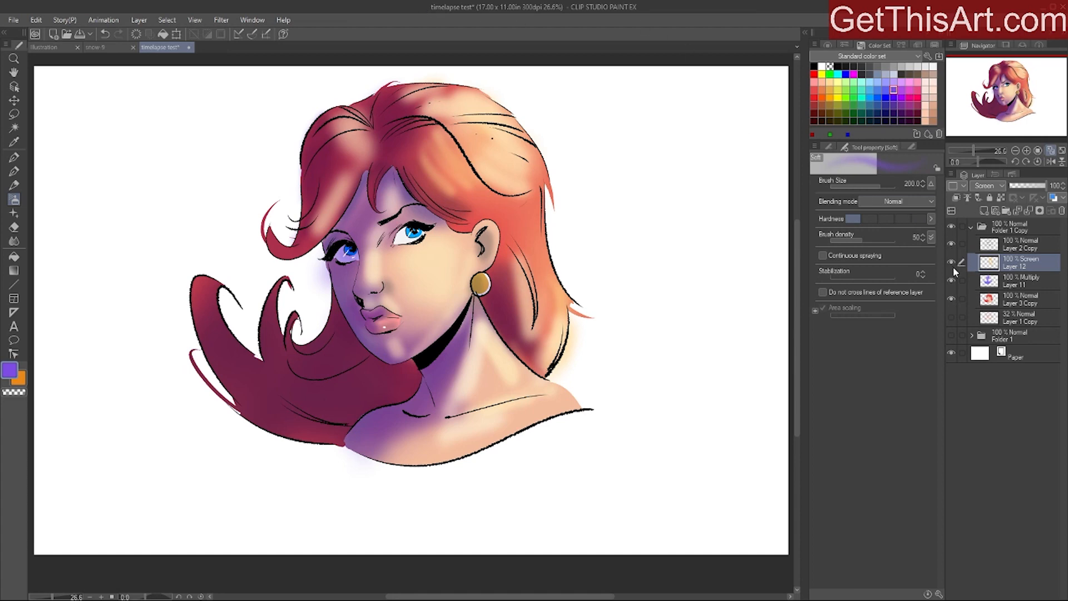
{"action": "left_click", "coordinate": [951, 336]}
{"action": "left_click", "coordinate": [951, 227]}
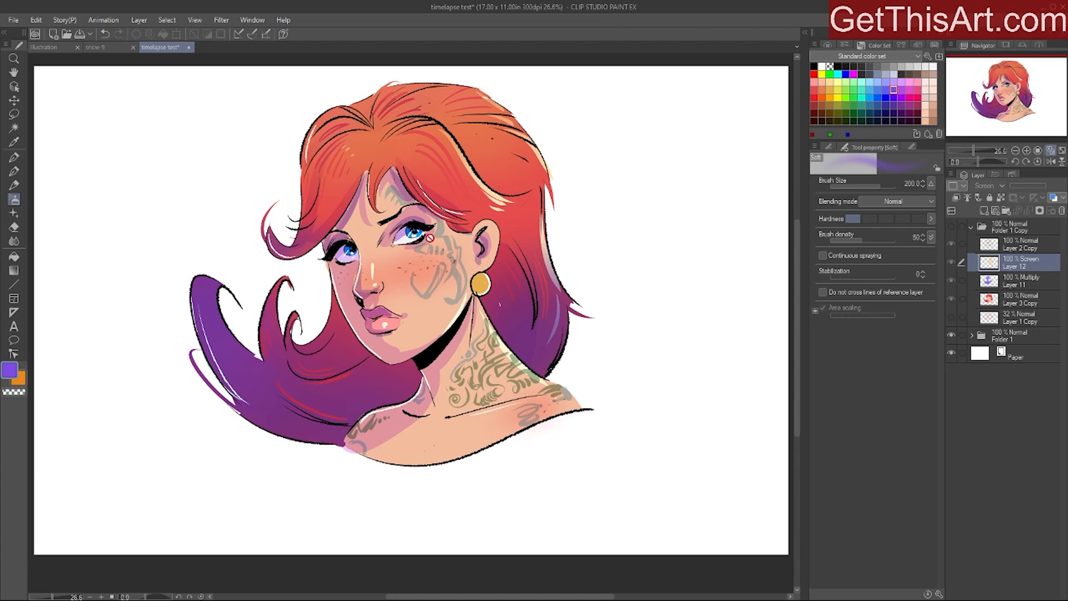
- Show Folder 1 Copy again and hide its airbrushed shading and highlight layers, Layer 11 and Layer 12
{"action": "left_click", "coordinate": [951, 227]}
{"action": "left_click", "coordinate": [952, 281]}
{"action": "left_click", "coordinate": [953, 265]}
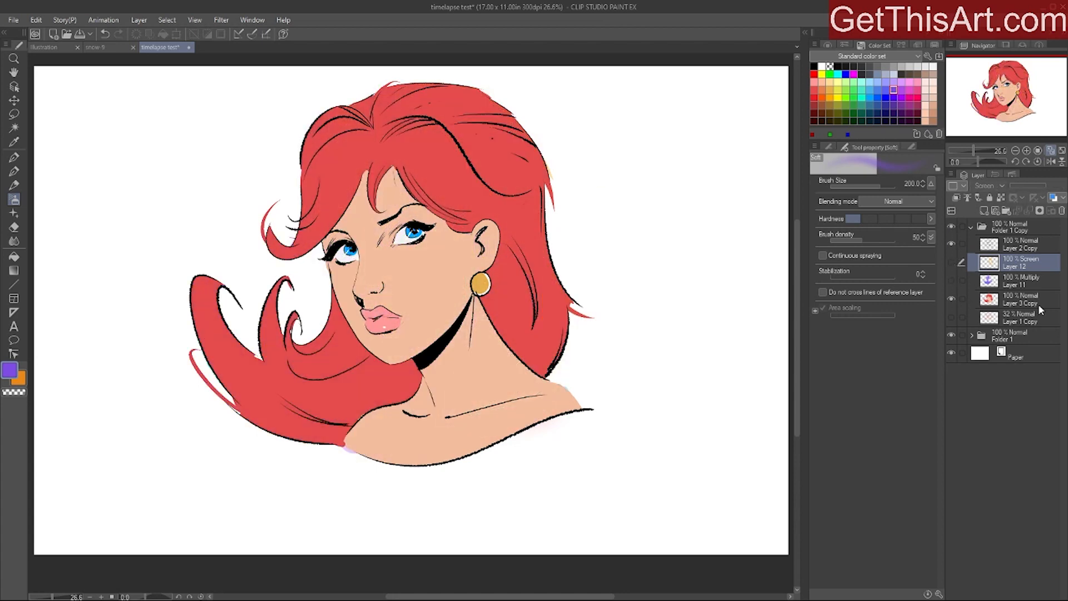
- Add a new layer above Layer 3 Copy and set it to Multiply at 62% opacity
{"action": "left_click", "coordinate": [1035, 302]}
{"action": "left_click", "coordinate": [985, 210]}
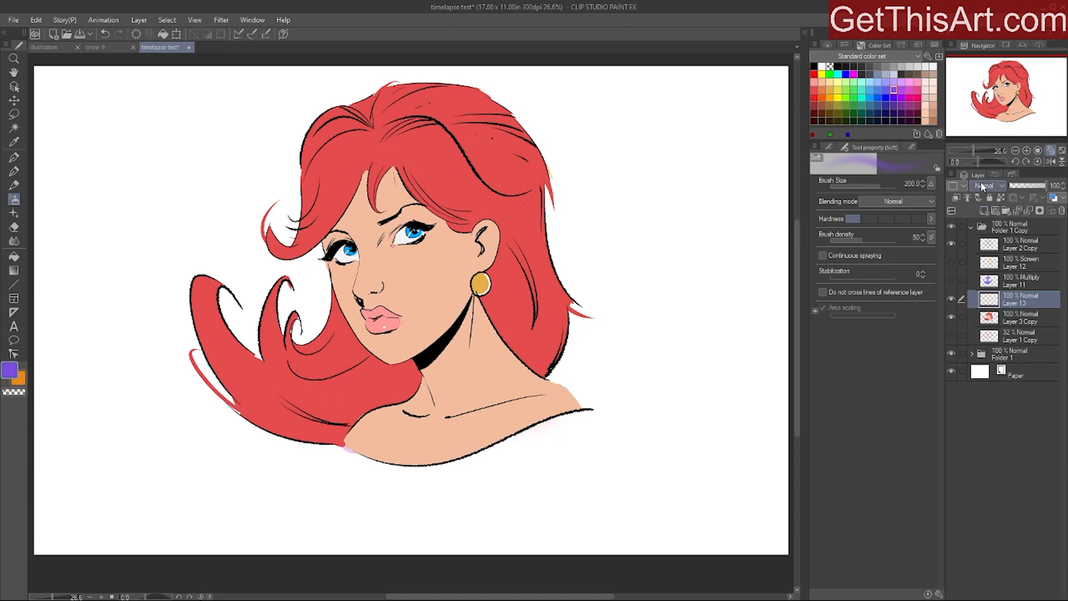
{"action": "left_click", "coordinate": [986, 186]}
{"action": "left_click", "coordinate": [989, 219]}
{"action": "left_click", "coordinate": [1030, 187]}
{"action": "left_click", "coordinate": [1034, 185]}
- Lasso the shadow area under the jaw and fill it with a light violet foreground-to-transparent gradient, then deselect
{"action": "left_click", "coordinate": [894, 82]}
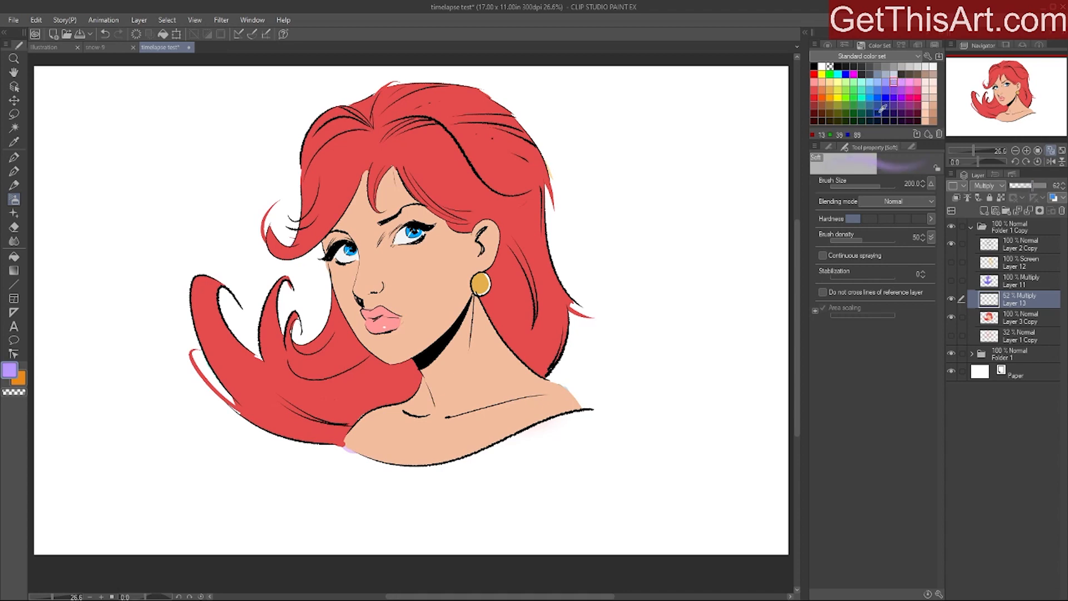
{"action": "key", "text": "p"}
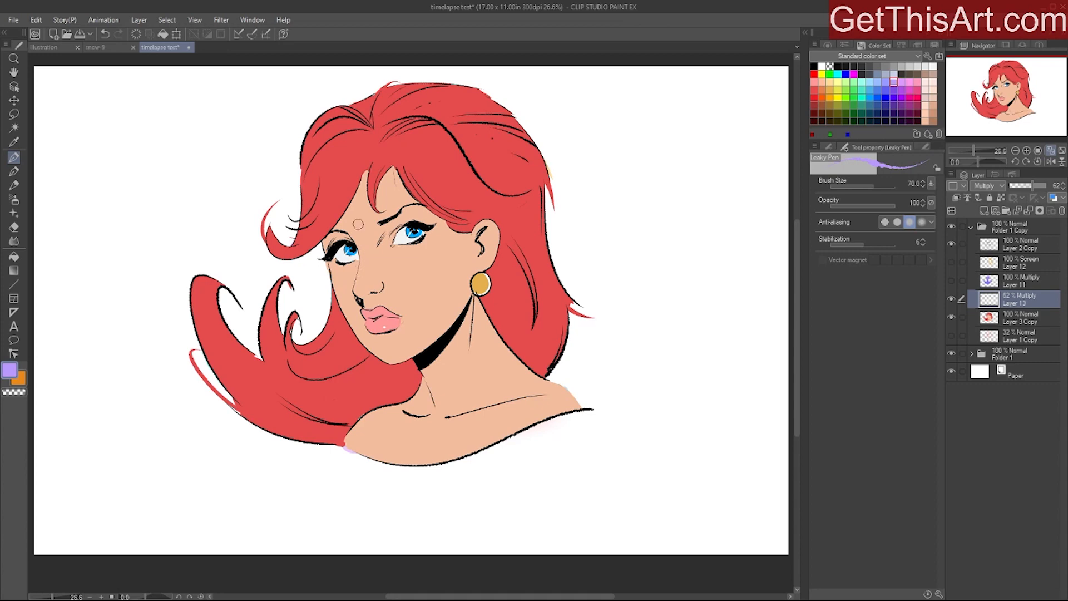
{"action": "left_click", "coordinate": [15, 113]}
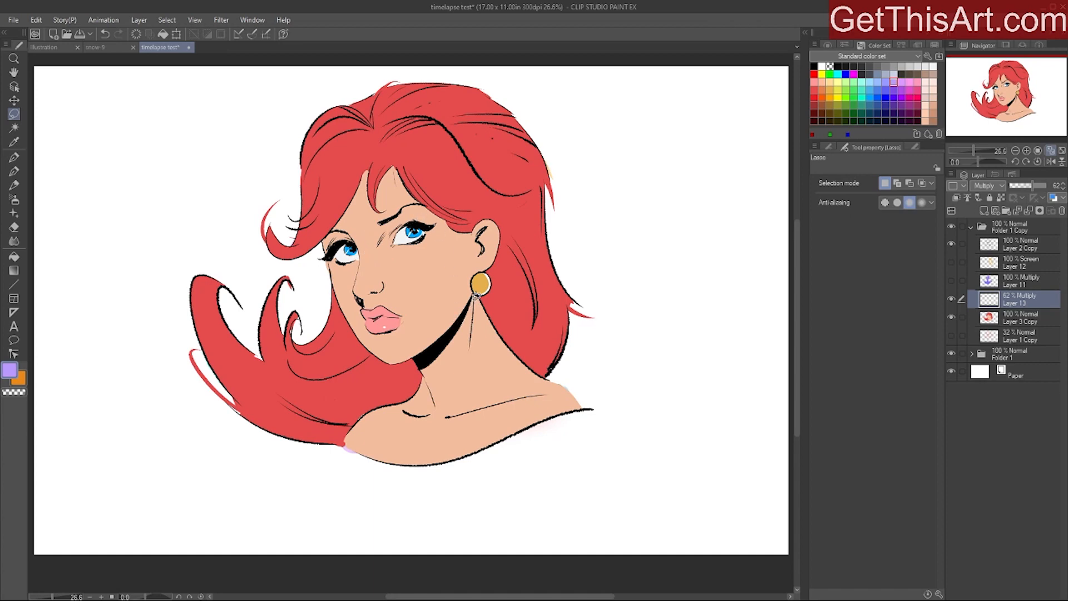
{"action": "mouse_move", "coordinate": [476, 293]}
{"action": "left_mouse_down"}
{"action": "mouse_move", "coordinate": [439, 396]}
{"action": "mouse_move", "coordinate": [430, 384]}
{"action": "mouse_move", "coordinate": [447, 333]}
{"action": "mouse_move", "coordinate": [489, 282]}
{"action": "left_mouse_up"}
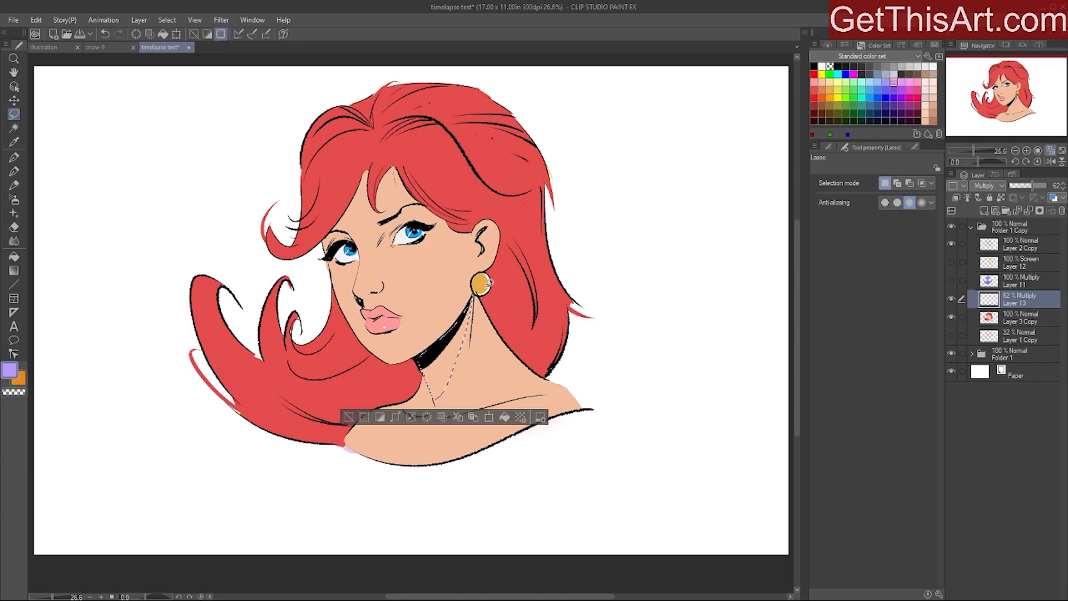
{"action": "left_click", "coordinate": [14, 271]}
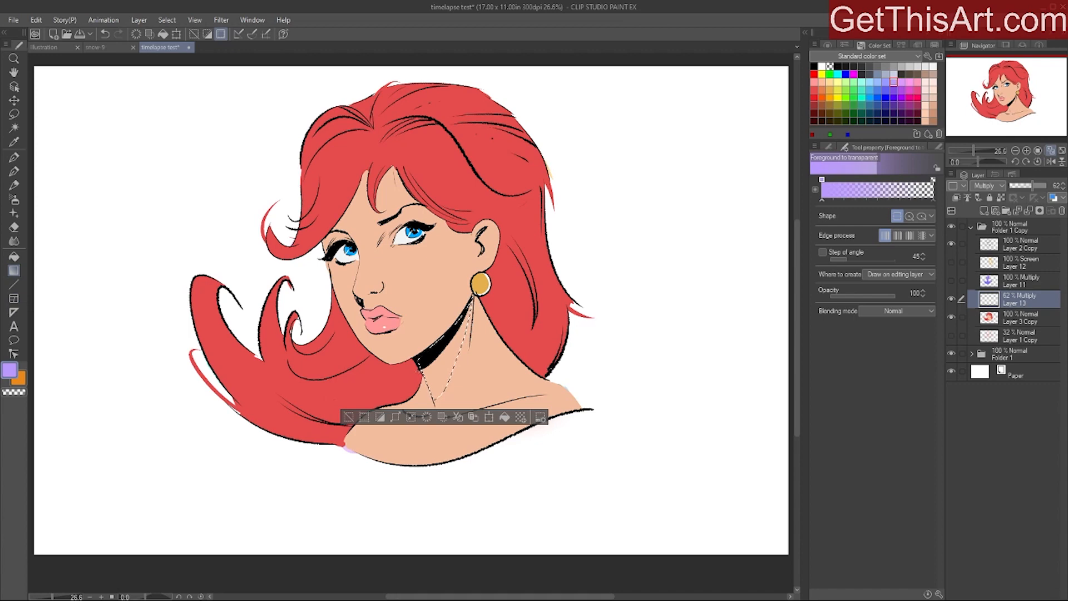
{"action": "left_click_drag", "start_coordinate": [427, 390], "coordinate": [471, 312]}
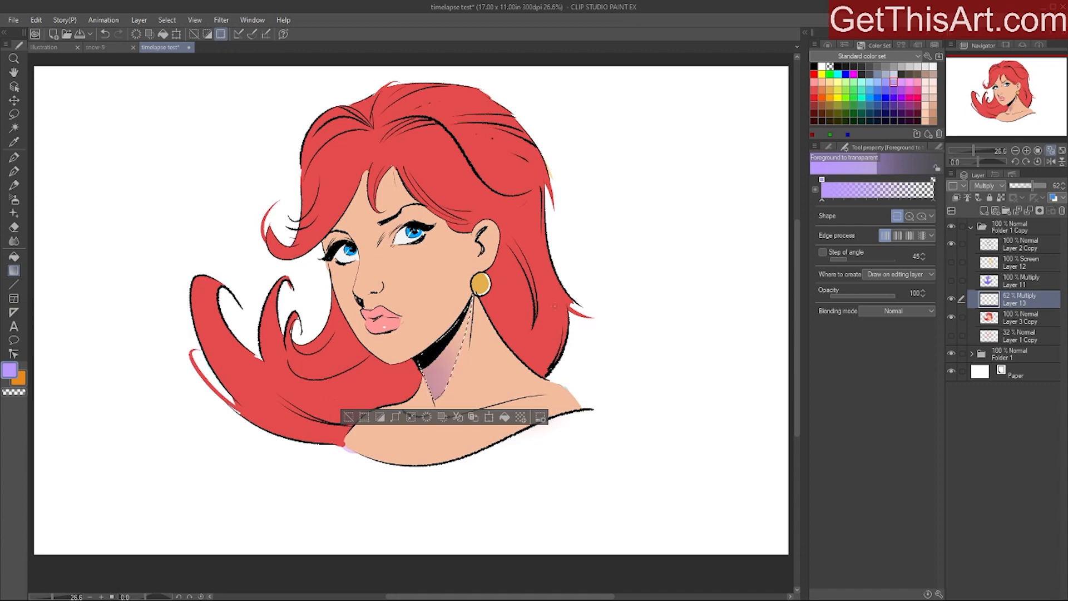
{"action": "key", "text": "ctrl+d"}
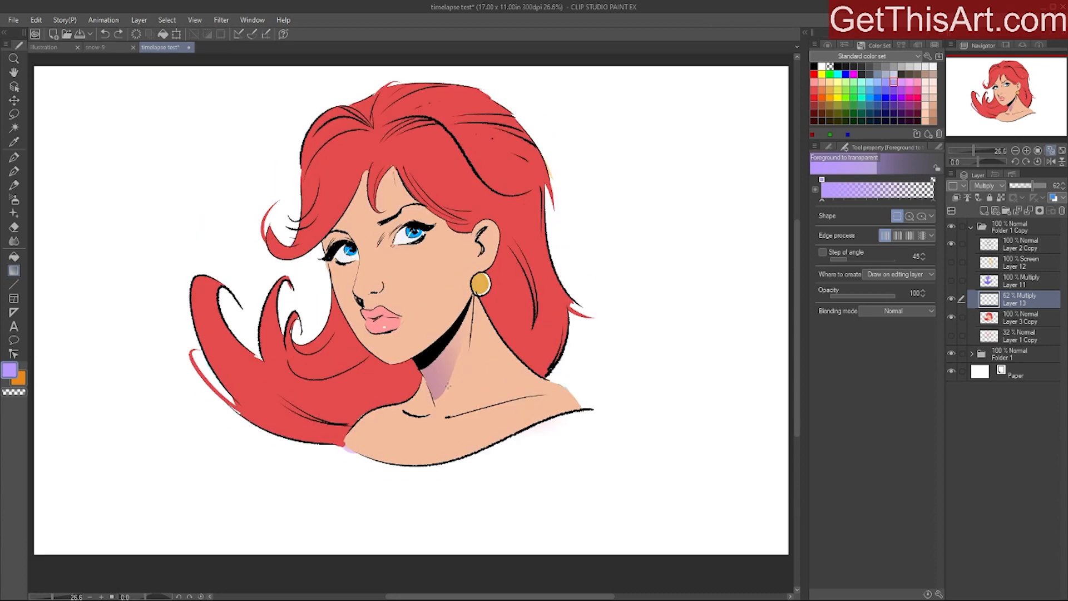
- Lasso a smaller area inside the neck shadow, add another light violet gradient to it, and deselect
{"action": "left_click", "coordinate": [14, 114]}
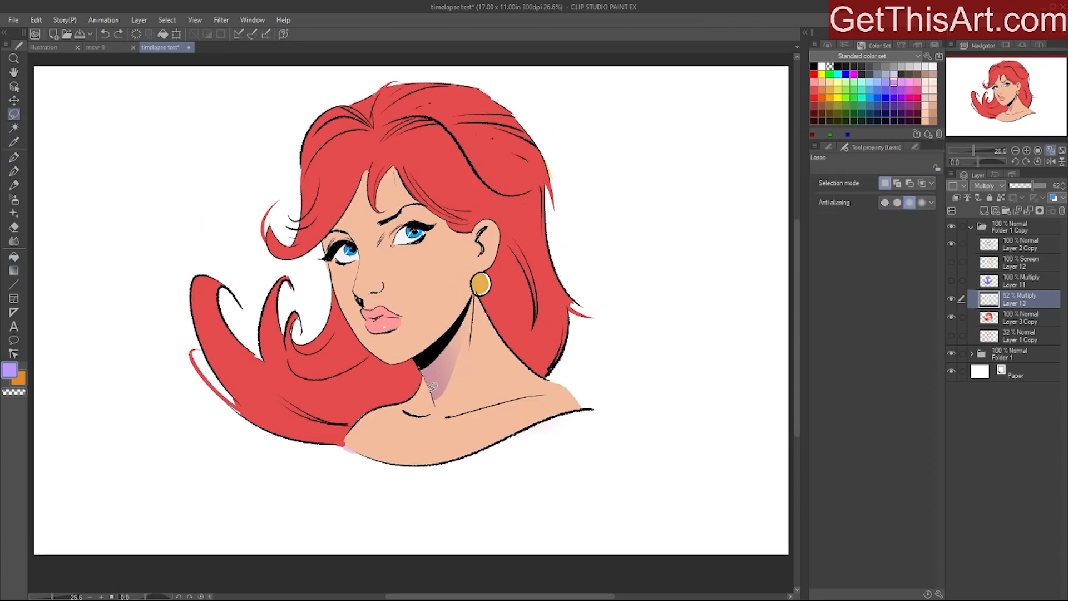
{"action": "mouse_move", "coordinate": [452, 356]}
{"action": "left_mouse_down"}
{"action": "mouse_move", "coordinate": [443, 326]}
{"action": "mouse_move", "coordinate": [426, 367]}
{"action": "left_mouse_up"}
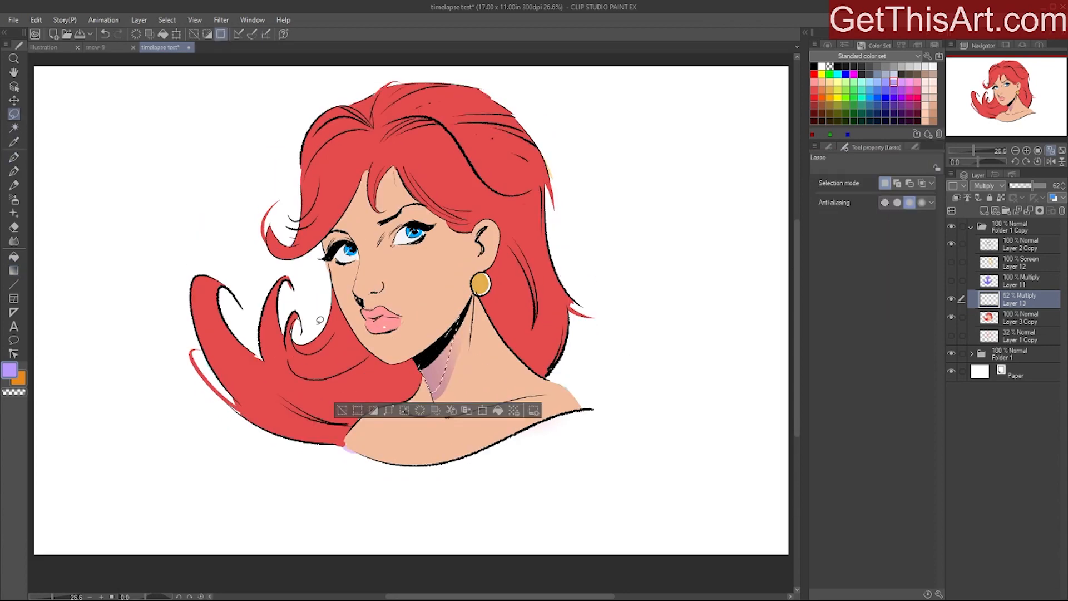
{"action": "left_click", "coordinate": [14, 270]}
{"action": "key", "text": "ctrl+d"}
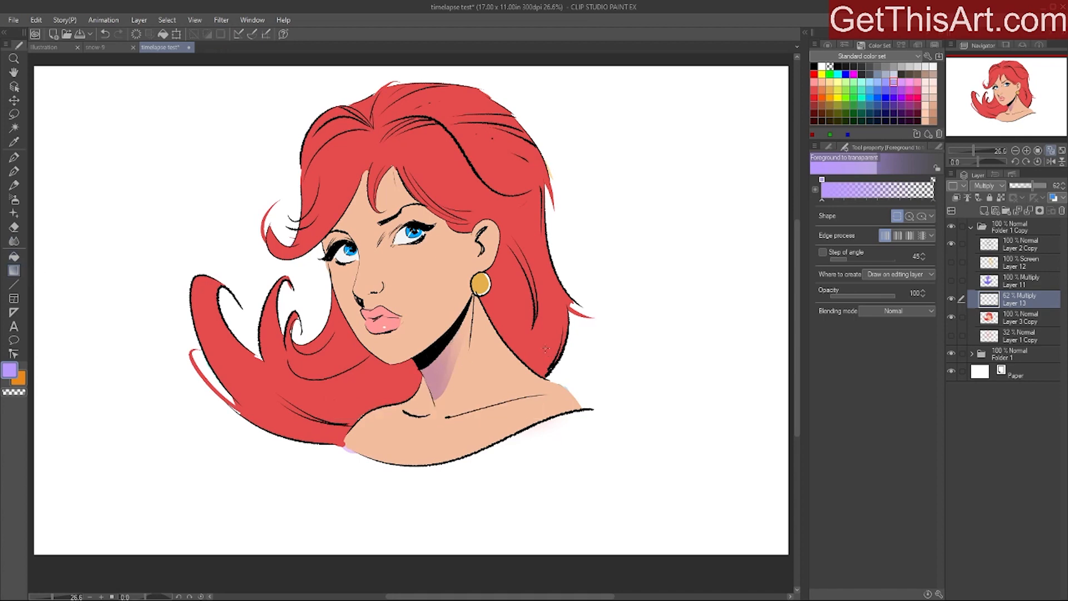
- Add another new layer above the Multiply shadow layer and set it to Screen at 62% opacity
{"action": "key", "text": "ctrl+space"}
{"action": "mouse_move", "coordinate": [448, 370]}
{"action": "left_mouse_down"}
{"action": "mouse_move", "coordinate": [479, 348]}
{"action": "mouse_move", "coordinate": [440, 358]}
{"action": "left_mouse_up"}
{"action": "key", "text": "/"}
{"action": "key", "text": "h"}
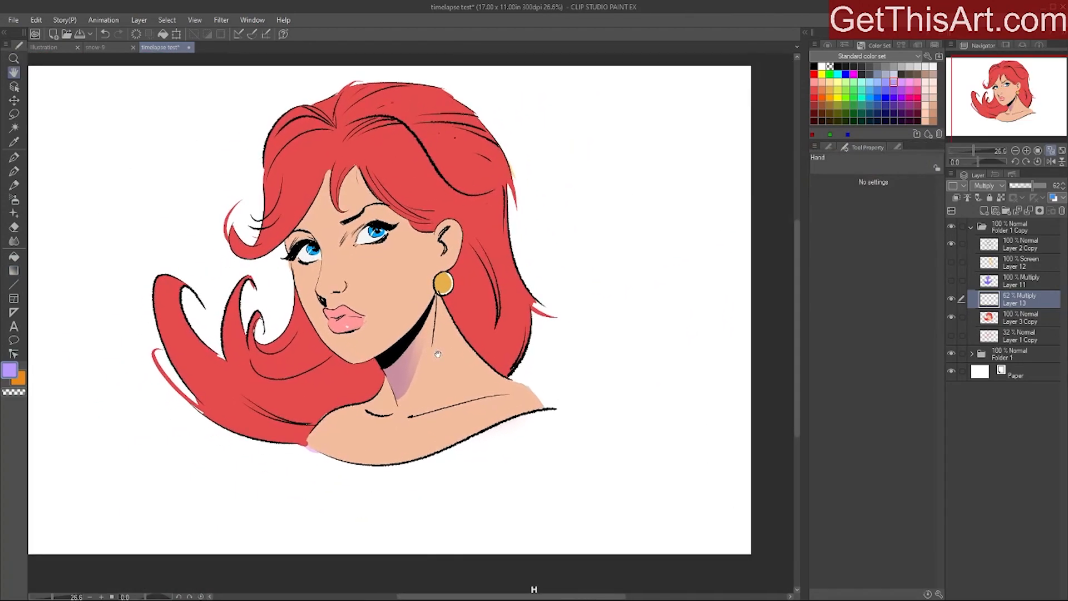
{"action": "left_click", "coordinate": [984, 209]}
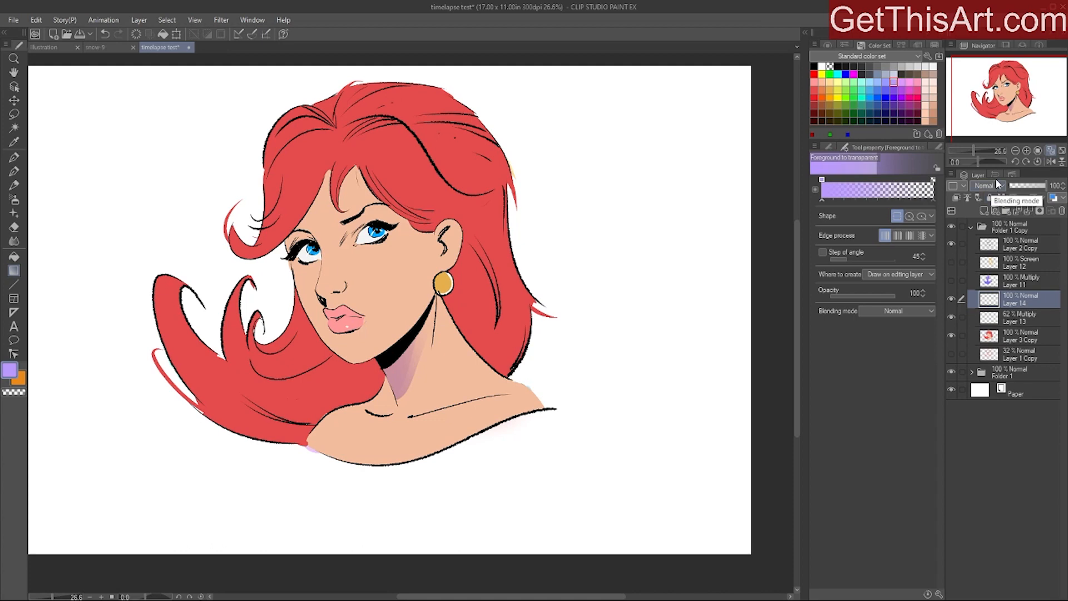
{"action": "left_click", "coordinate": [1001, 185]}
{"action": "left_click", "coordinate": [982, 273]}
{"action": "left_click_drag", "start_coordinate": [1042, 186], "coordinate": [1032, 185]}
- Lasso the cheek beside the ear and fill it with a pale yellow-orange foreground-to-transparent gradient, then deselect
{"action": "left_click", "coordinate": [830, 82]}
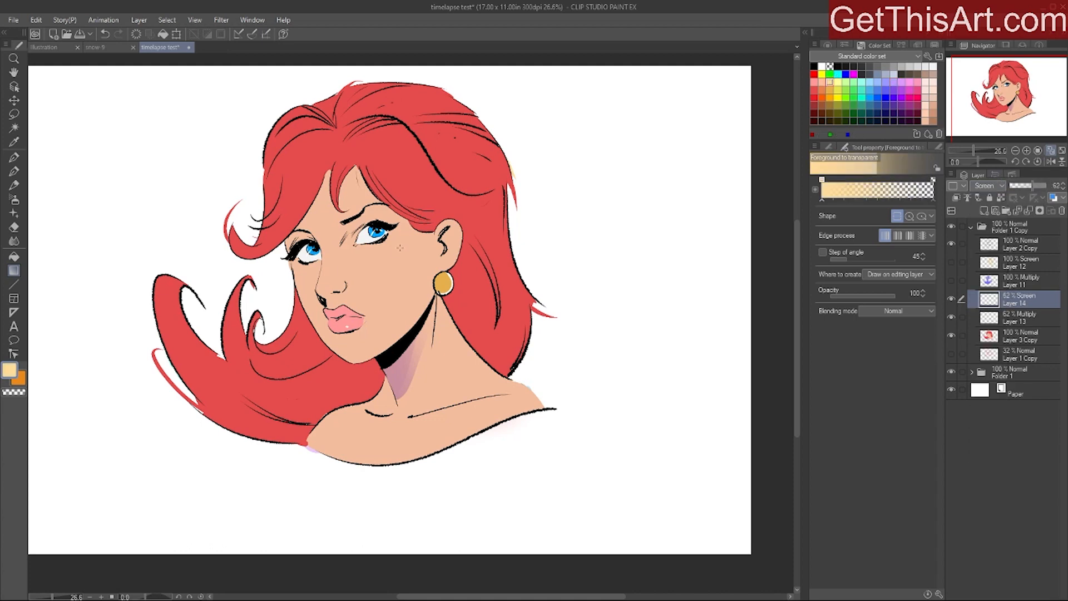
{"action": "key", "text": "m"}
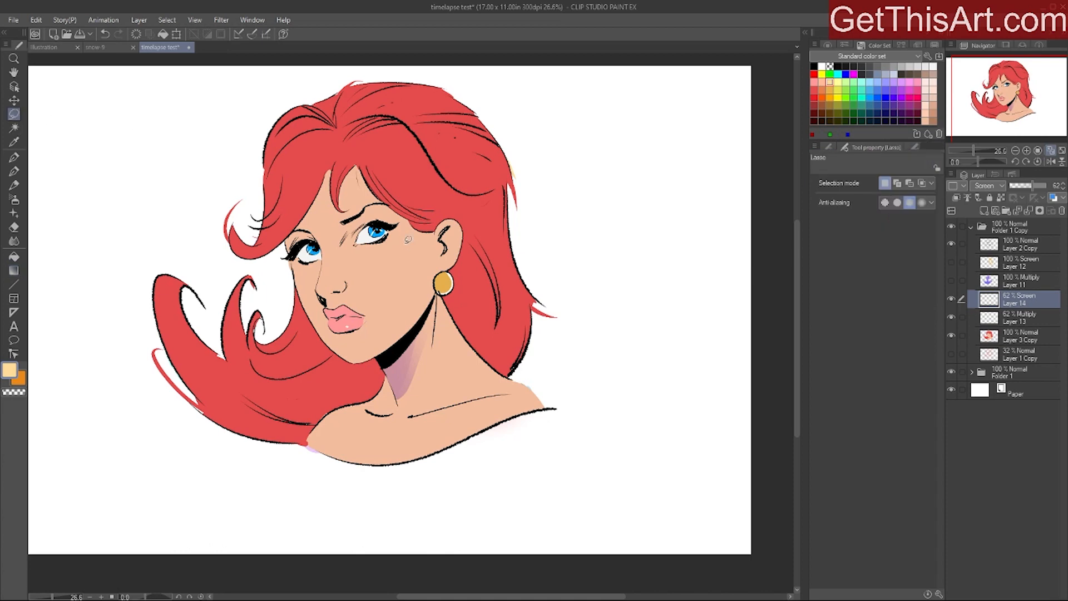
{"action": "mouse_move", "coordinate": [411, 229]}
{"action": "left_mouse_down"}
{"action": "mouse_move", "coordinate": [436, 236]}
{"action": "mouse_move", "coordinate": [433, 296]}
{"action": "mouse_move", "coordinate": [407, 329]}
{"action": "mouse_move", "coordinate": [387, 315]}
{"action": "mouse_move", "coordinate": [376, 262]}
{"action": "mouse_move", "coordinate": [414, 222]}
{"action": "left_mouse_up"}
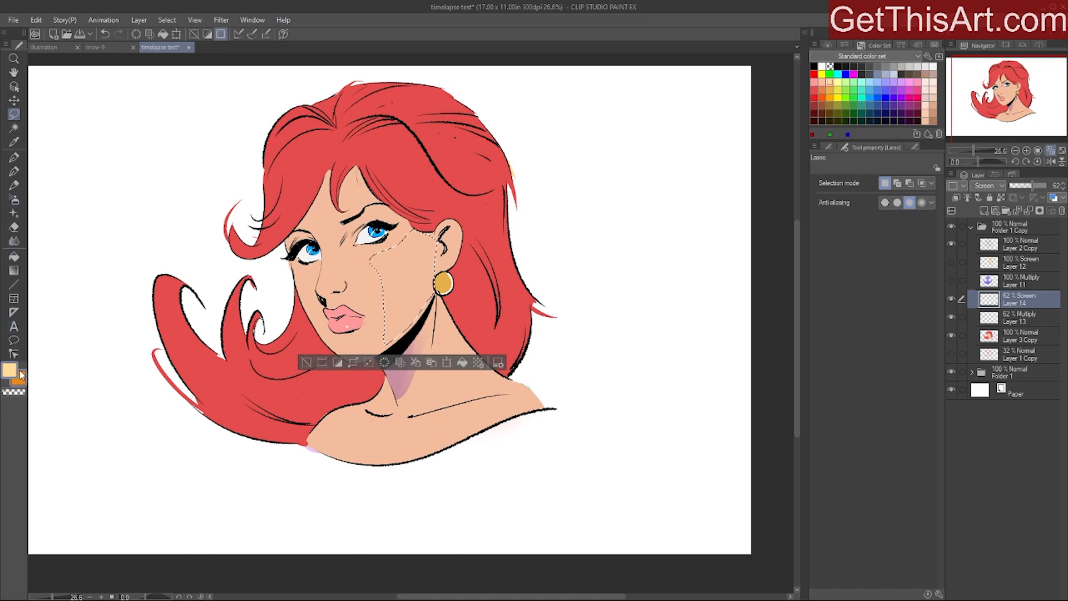
{"action": "left_click", "coordinate": [14, 271]}
{"action": "left_click_drag", "start_coordinate": [455, 243], "coordinate": [433, 239]}
{"action": "key", "text": "ctrl+d"}
{"action": "key", "text": "ctrl+space"}
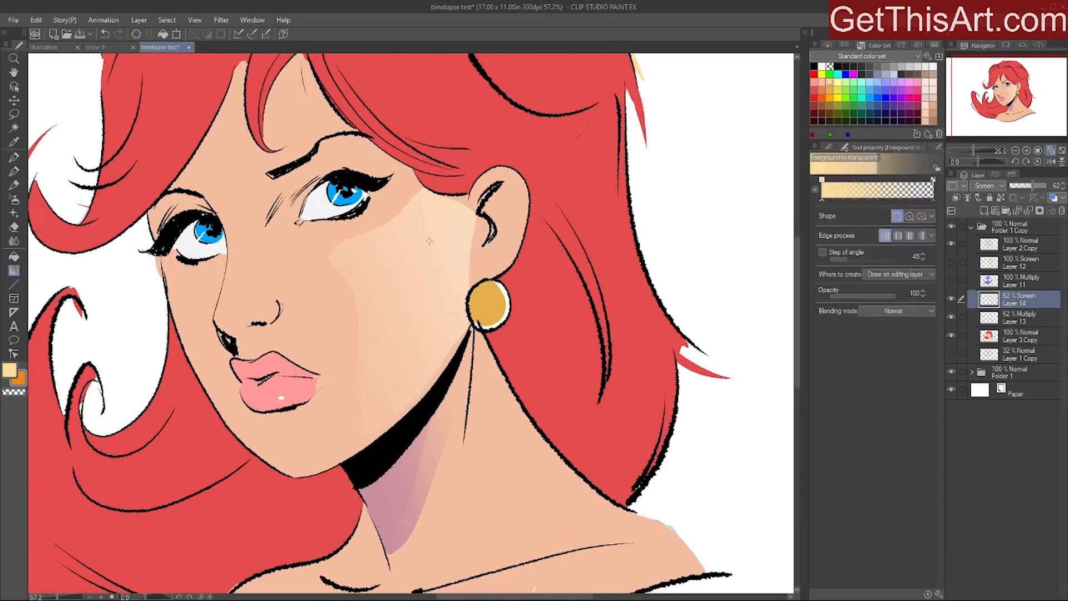
- Redo the lassoed cheek highlight with a pale yellow-orange gradient running inward from the ear, then deselect
{"action": "key", "text": "ctrl+z"}
{"action": "key", "text": "ctrl+y"}
{"action": "key", "text": "ctrl+z"}
{"action": "key", "text": "ctrl+z"}
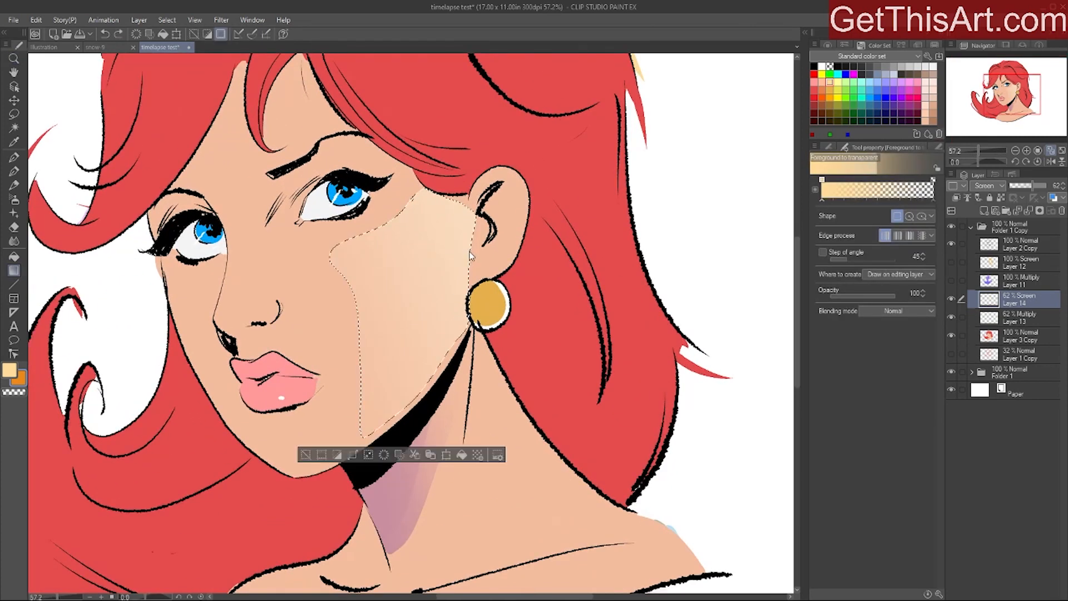
{"action": "left_click_drag", "start_coordinate": [498, 234], "coordinate": [392, 270]}
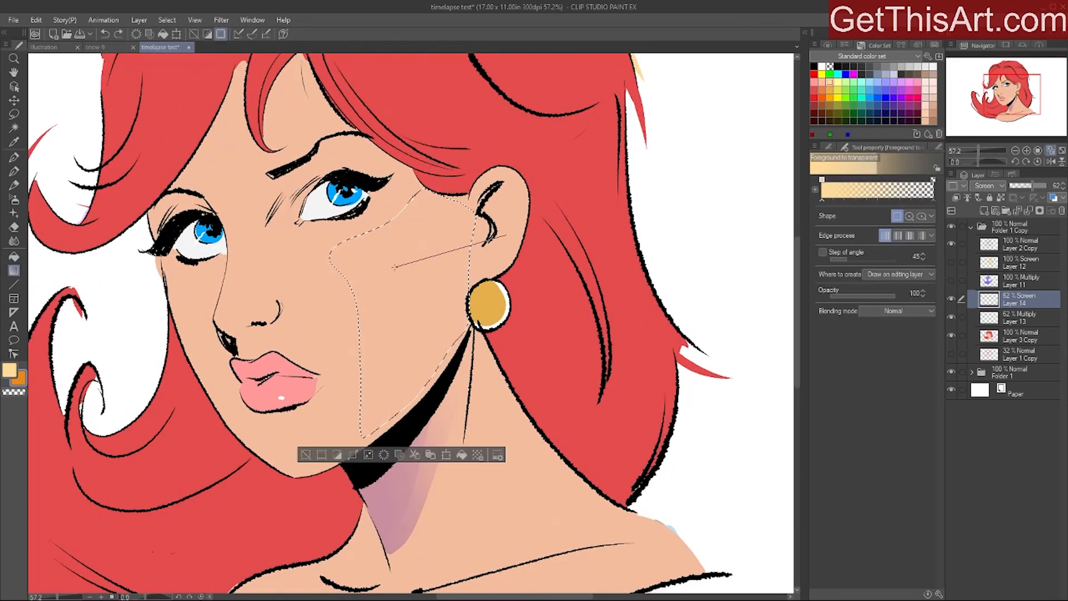
{"action": "key", "text": "ctrl+d"}
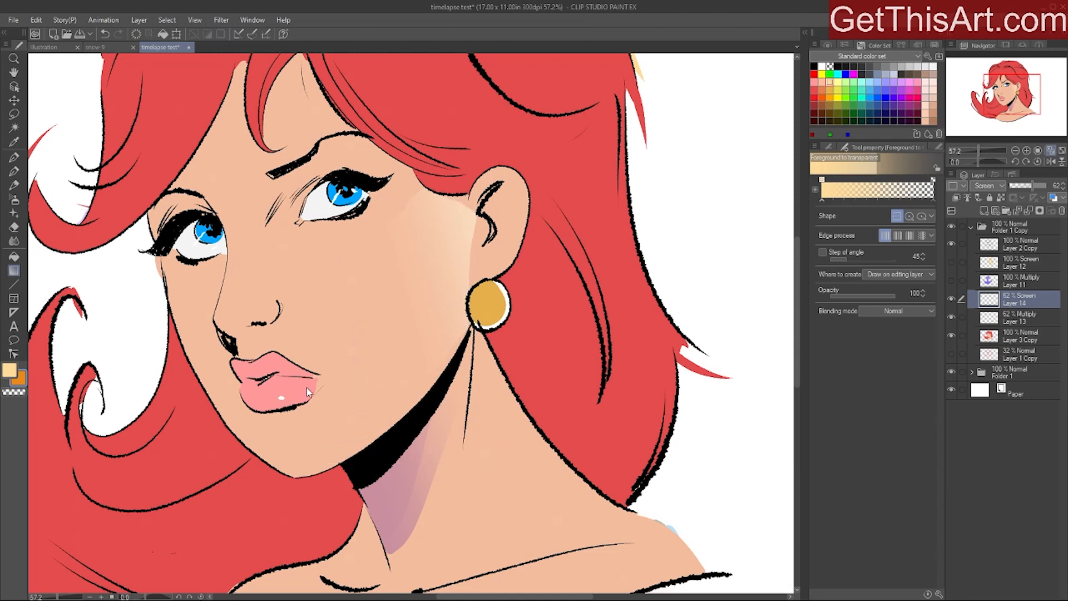
- Undo the cheek highlight, the added Screen layer and the violet neck shadow gradients, keeping the empty Multiply layer
{"action": "key", "text": "ctrl+z"}
{"action": "key", "text": "ctrl+z"}
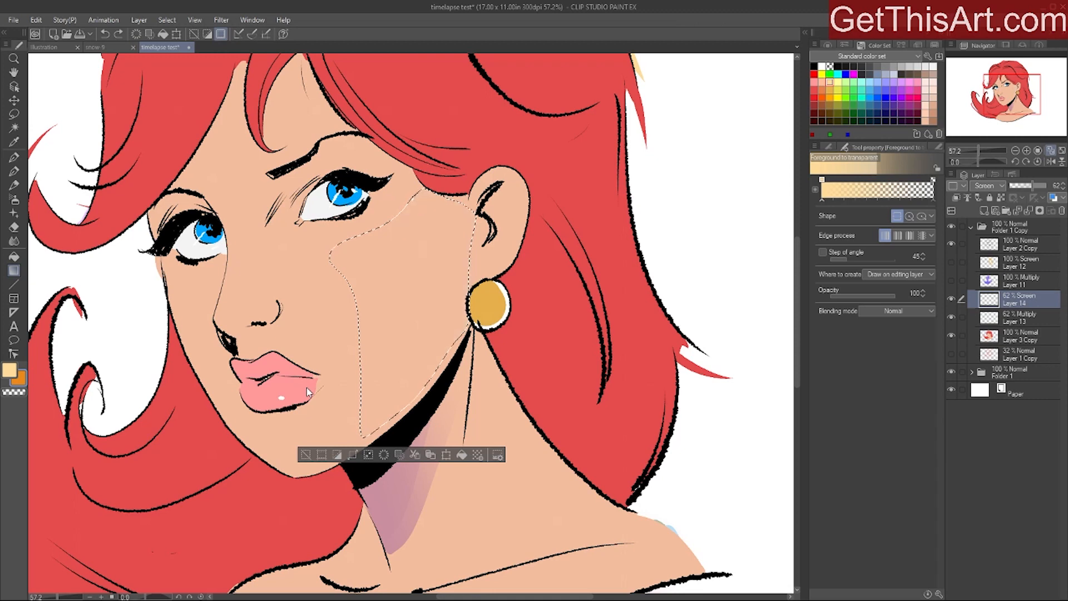
{"action": "key", "text": "ctrl+z"}
{"action": "key", "text": "ctrl+z"}
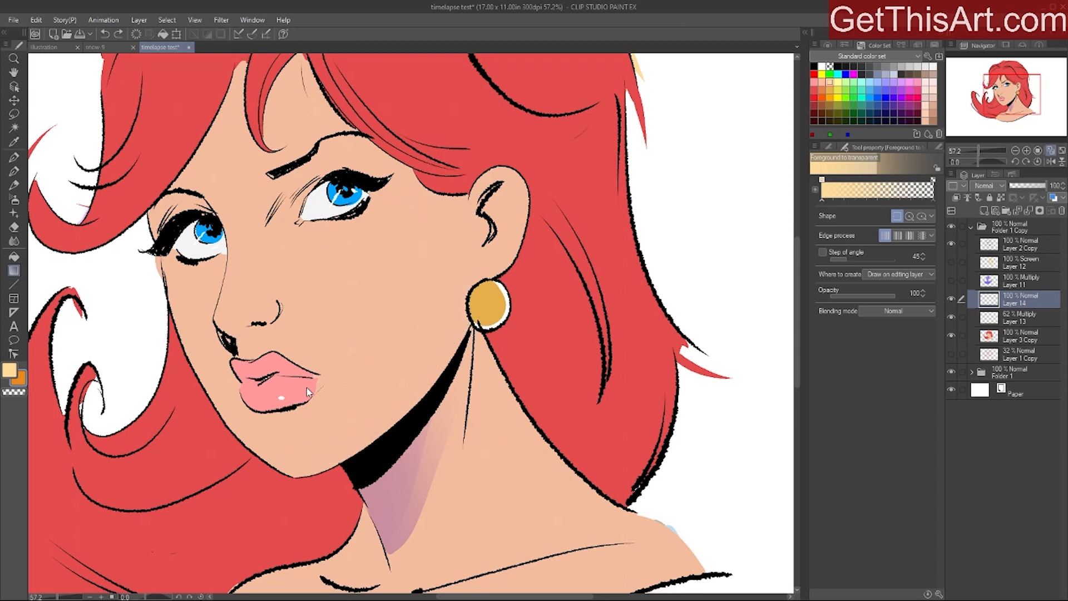
{"action": "key", "text": "ctrl+z"}
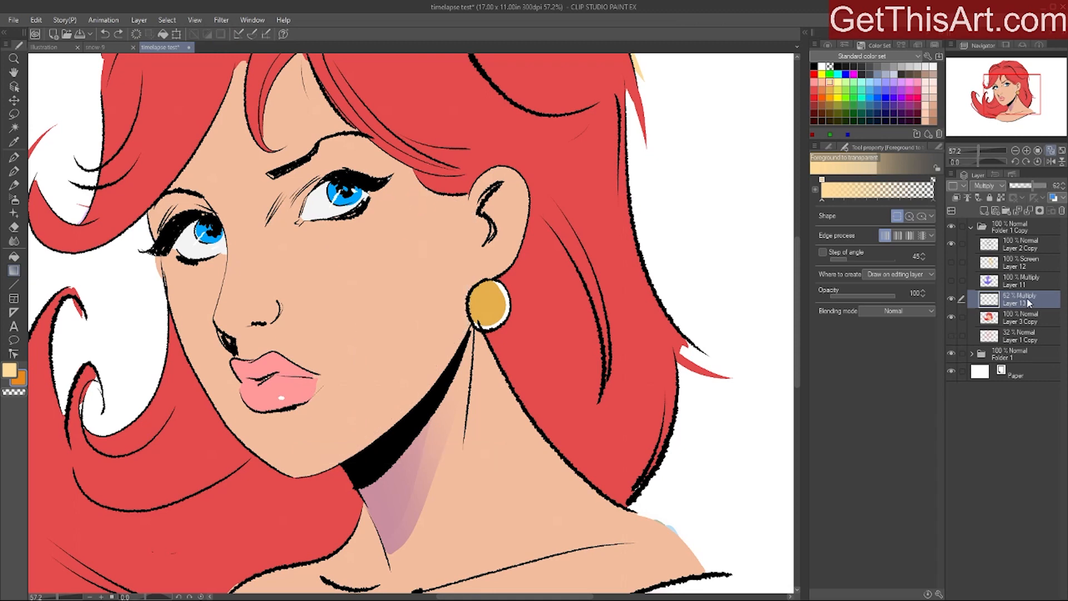
{"action": "key", "text": "ctrl+z"}
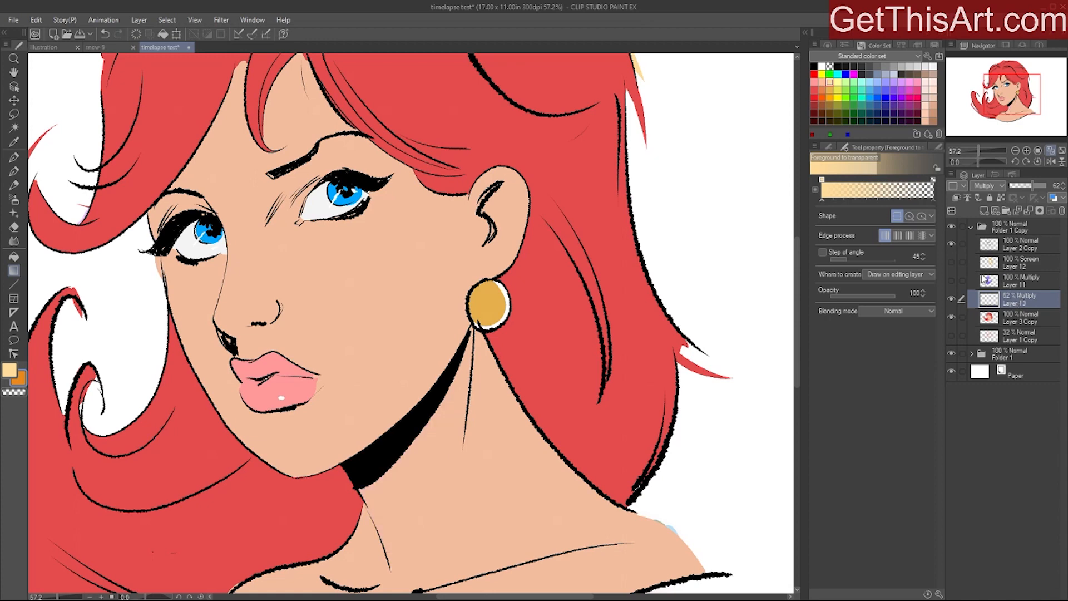
- Paint flat light violet shadows under the jaw, beneath the nose and around the far eye with the Inker - Nib Stiff brush
{"action": "left_click", "coordinate": [14, 158]}
{"action": "left_click", "coordinate": [922, 147]}
{"action": "left_click", "coordinate": [921, 166]}
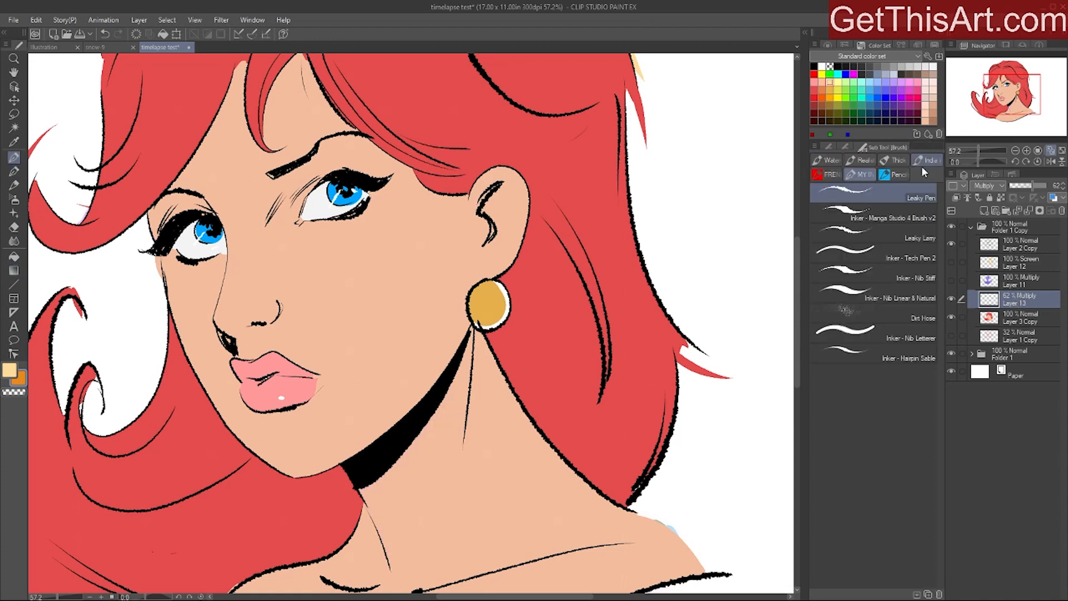
{"action": "left_click", "coordinate": [845, 147]}
{"action": "left_click", "coordinate": [894, 80]}
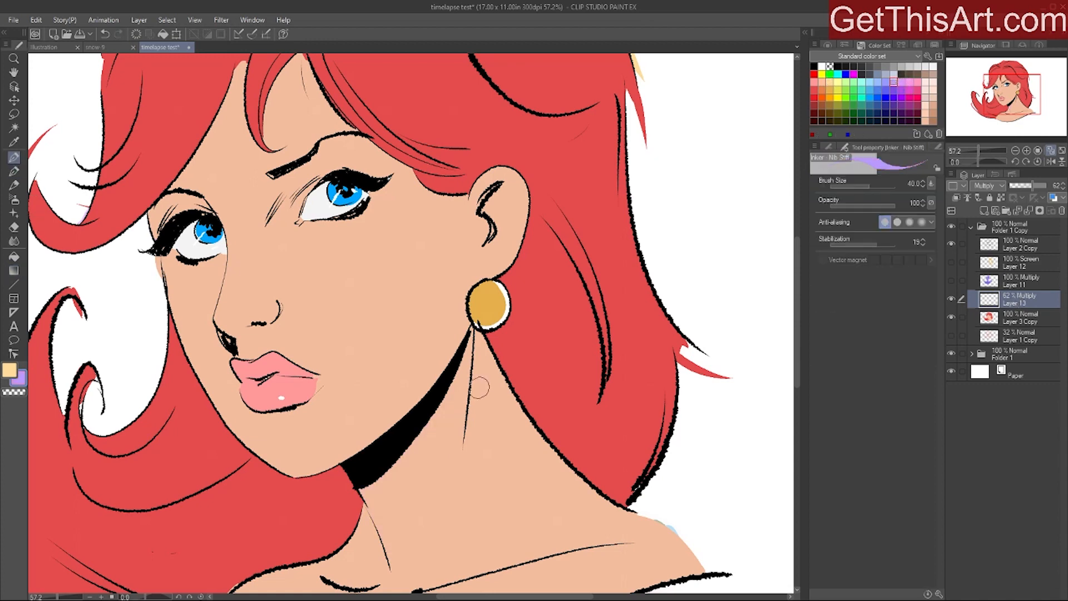
{"action": "mouse_move", "coordinate": [455, 362]}
{"action": "left_mouse_down"}
{"action": "mouse_move", "coordinate": [391, 482]}
{"action": "mouse_move", "coordinate": [414, 441]}
{"action": "mouse_move", "coordinate": [363, 486]}
{"action": "mouse_move", "coordinate": [463, 349]}
{"action": "mouse_move", "coordinate": [378, 528]}
{"action": "mouse_move", "coordinate": [370, 489]}
{"action": "mouse_move", "coordinate": [361, 535]}
{"action": "mouse_move", "coordinate": [386, 562]}
{"action": "mouse_move", "coordinate": [445, 392]}
{"action": "left_mouse_up"}
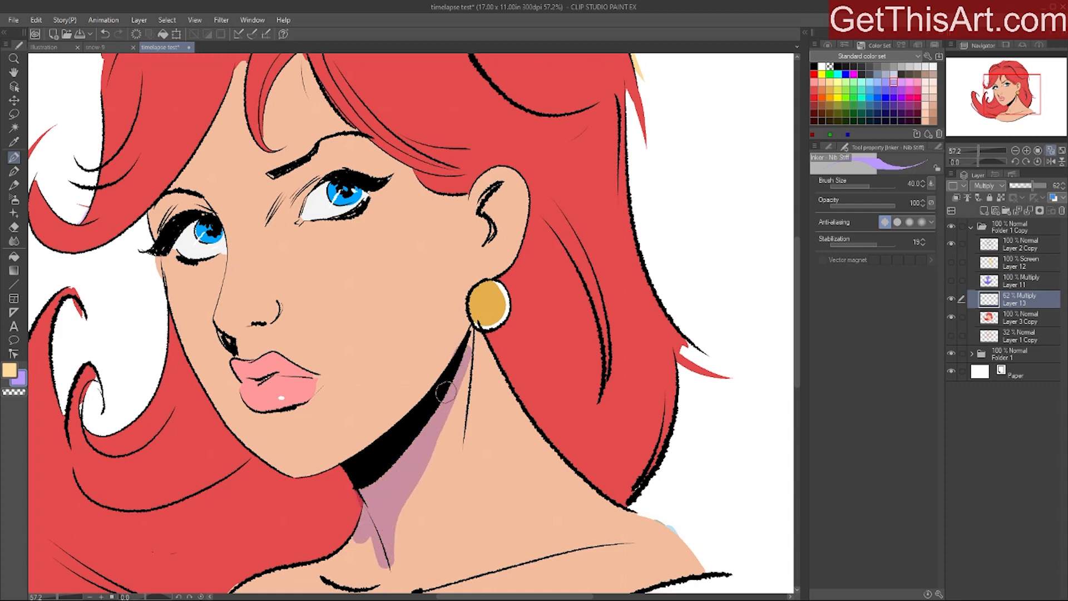
{"action": "mouse_move", "coordinate": [465, 344]}
{"action": "left_mouse_down"}
{"action": "mouse_move", "coordinate": [388, 556]}
{"action": "mouse_move", "coordinate": [370, 529]}
{"action": "mouse_move", "coordinate": [342, 551]}
{"action": "mouse_move", "coordinate": [371, 558]}
{"action": "mouse_move", "coordinate": [352, 543]}
{"action": "mouse_move", "coordinate": [368, 556]}
{"action": "mouse_move", "coordinate": [331, 568]}
{"action": "mouse_move", "coordinate": [366, 561]}
{"action": "mouse_move", "coordinate": [349, 573]}
{"action": "mouse_move", "coordinate": [371, 577]}
{"action": "mouse_move", "coordinate": [387, 566]}
{"action": "mouse_move", "coordinate": [471, 332]}
{"action": "left_mouse_up"}
{"action": "mouse_move", "coordinate": [218, 322]}
{"action": "left_mouse_down"}
{"action": "mouse_move", "coordinate": [237, 350]}
{"action": "mouse_move", "coordinate": [251, 344]}
{"action": "mouse_move", "coordinate": [214, 320]}
{"action": "mouse_move", "coordinate": [223, 260]}
{"action": "mouse_move", "coordinate": [182, 199]}
{"action": "mouse_move", "coordinate": [166, 217]}
{"action": "mouse_move", "coordinate": [192, 222]}
{"action": "left_mouse_up"}
{"action": "mouse_move", "coordinate": [457, 384]}
{"action": "left_mouse_down"}
{"action": "mouse_move", "coordinate": [398, 557]}
{"action": "mouse_move", "coordinate": [462, 360]}
{"action": "mouse_move", "coordinate": [407, 542]}
{"action": "left_mouse_up"}
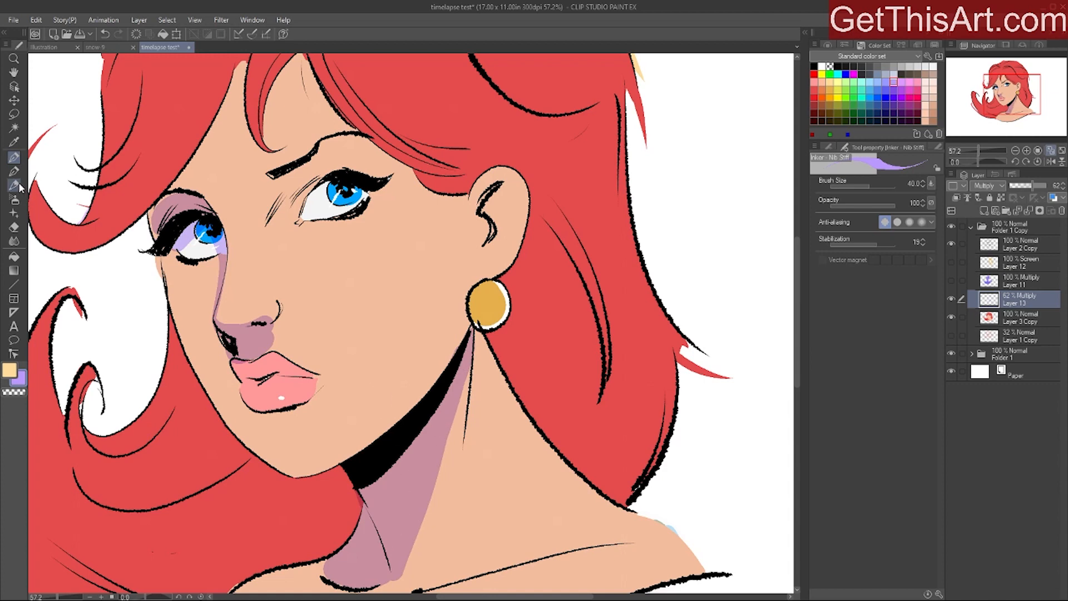
- Soften the outer edge of the neck shadow and the edge of the nose shadow with the Soft eraser
{"action": "key", "text": "e"}
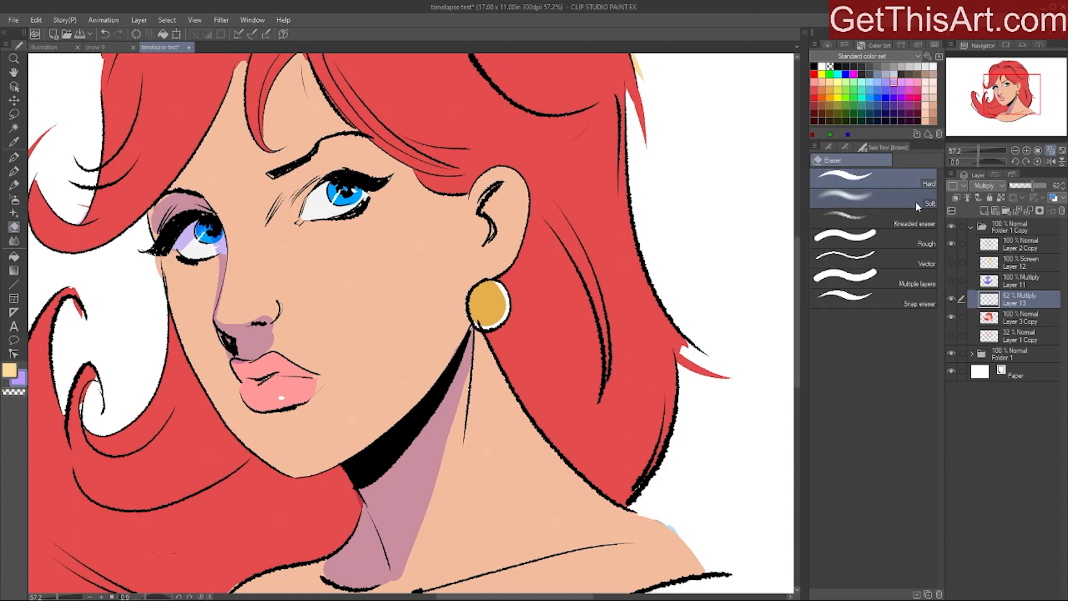
{"action": "left_click", "coordinate": [916, 201]}
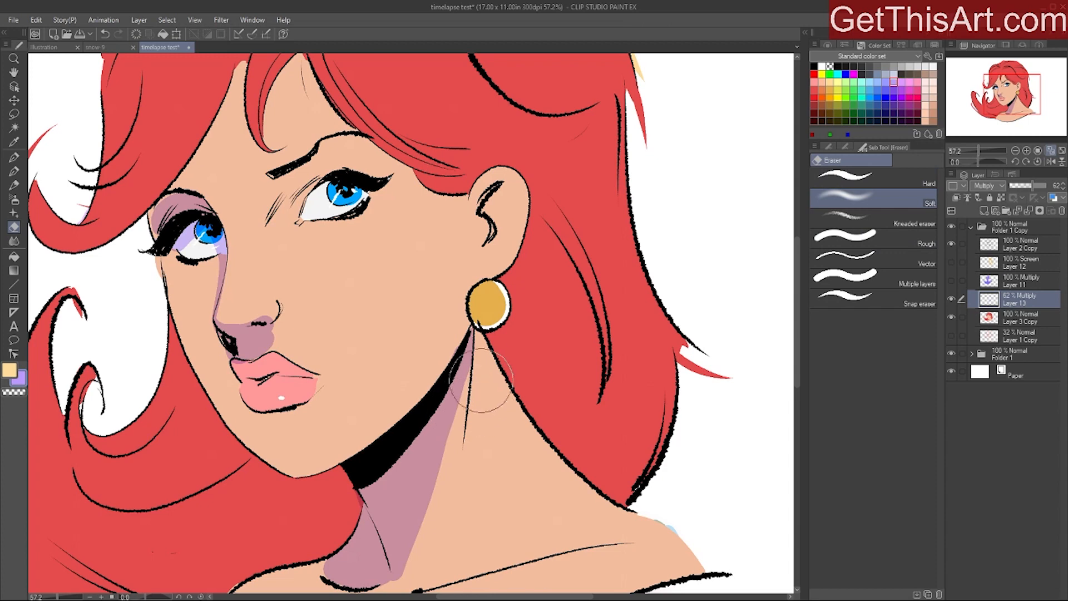
{"action": "scroll", "coordinate": [799, 303], "scroll_direction": "down", "scroll_amount": 1}
{"action": "scroll", "coordinate": [799, 303], "scroll_direction": "down", "scroll_amount": 3}
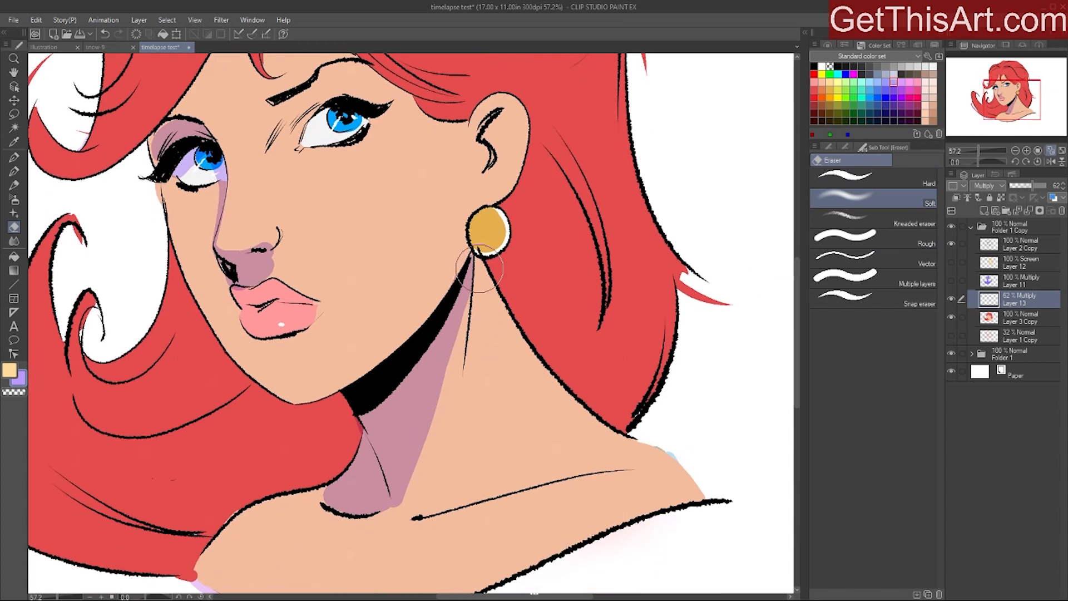
{"action": "left_click_drag", "start_coordinate": [468, 325], "coordinate": [403, 515]}
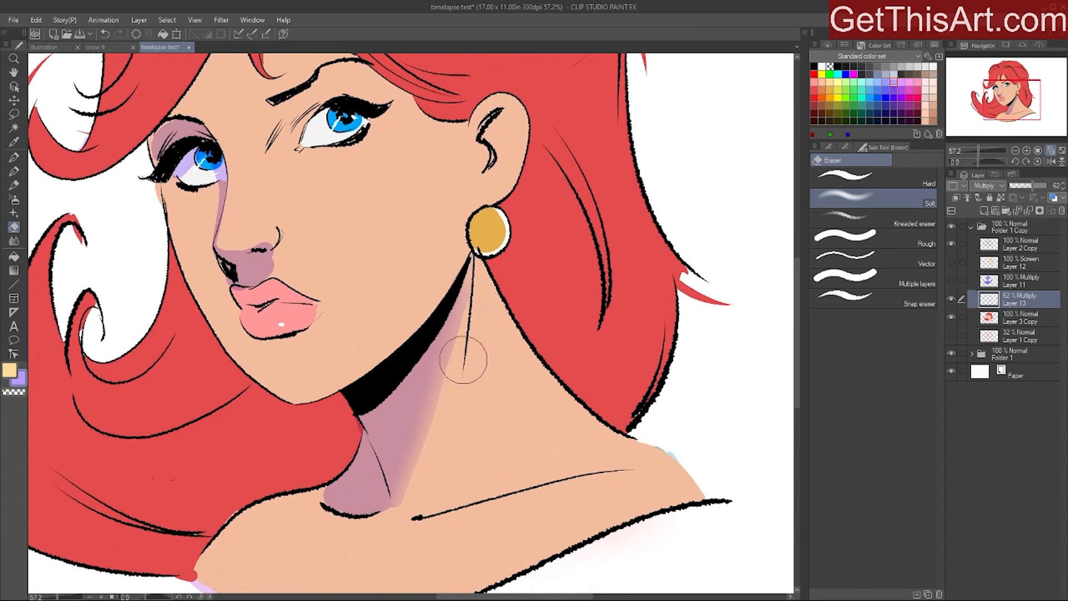
{"action": "left_click_drag", "start_coordinate": [462, 360], "coordinate": [400, 513]}
{"action": "left_click_drag", "start_coordinate": [478, 282], "coordinate": [404, 503]}
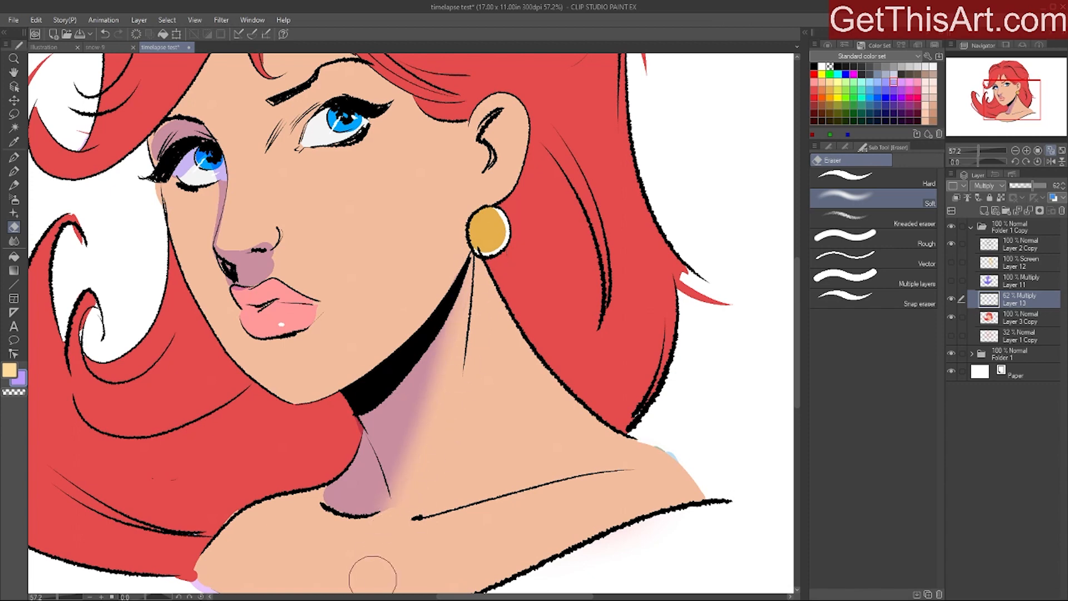
{"action": "mouse_move", "coordinate": [274, 245]}
{"action": "left_mouse_down"}
{"action": "mouse_move", "coordinate": [271, 229]}
{"action": "mouse_move", "coordinate": [271, 256]}
{"action": "left_mouse_up"}
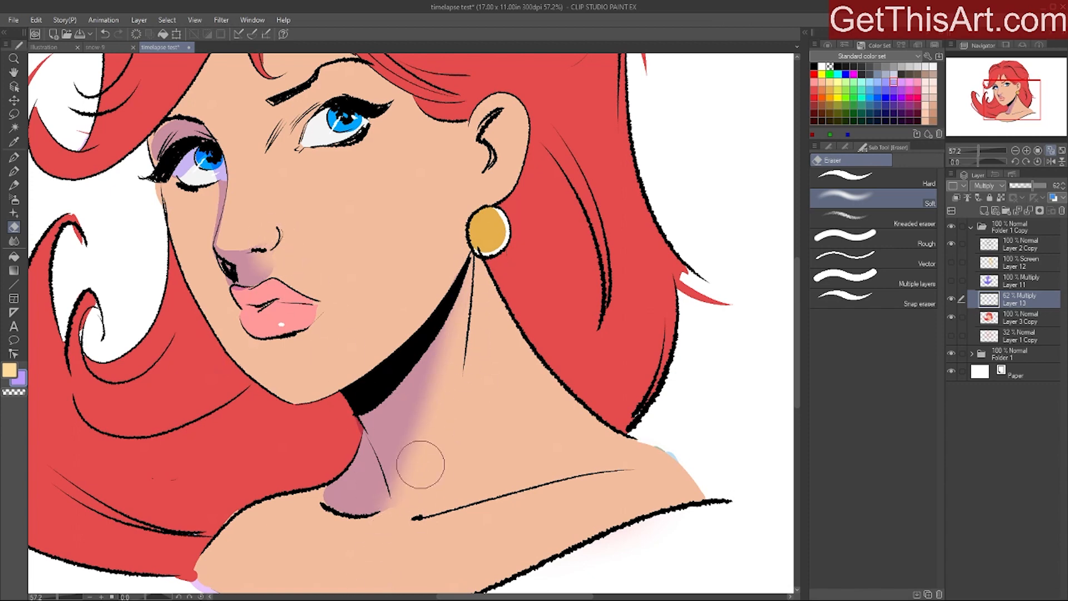
- Paint a light violet shadow down the far side of the face, from the eye across the lips to the chin
{"action": "key", "text": "ctrl+space"}
{"action": "left_click_drag", "start_coordinate": [581, 299], "coordinate": [567, 300]}
{"action": "key", "text": "space"}
{"action": "mouse_move", "coordinate": [653, 315]}
{"action": "left_mouse_down"}
{"action": "mouse_move", "coordinate": [630, 343]}
{"action": "mouse_move", "coordinate": [594, 236]}
{"action": "mouse_move", "coordinate": [622, 370]}
{"action": "mouse_move", "coordinate": [624, 334]}
{"action": "left_mouse_up"}
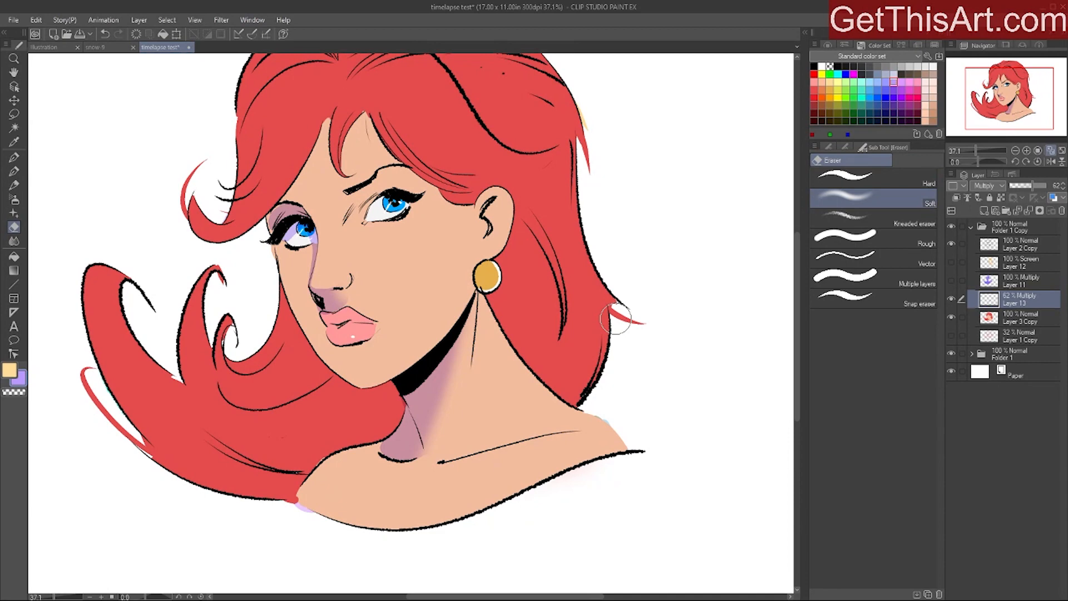
{"action": "key", "text": "b"}
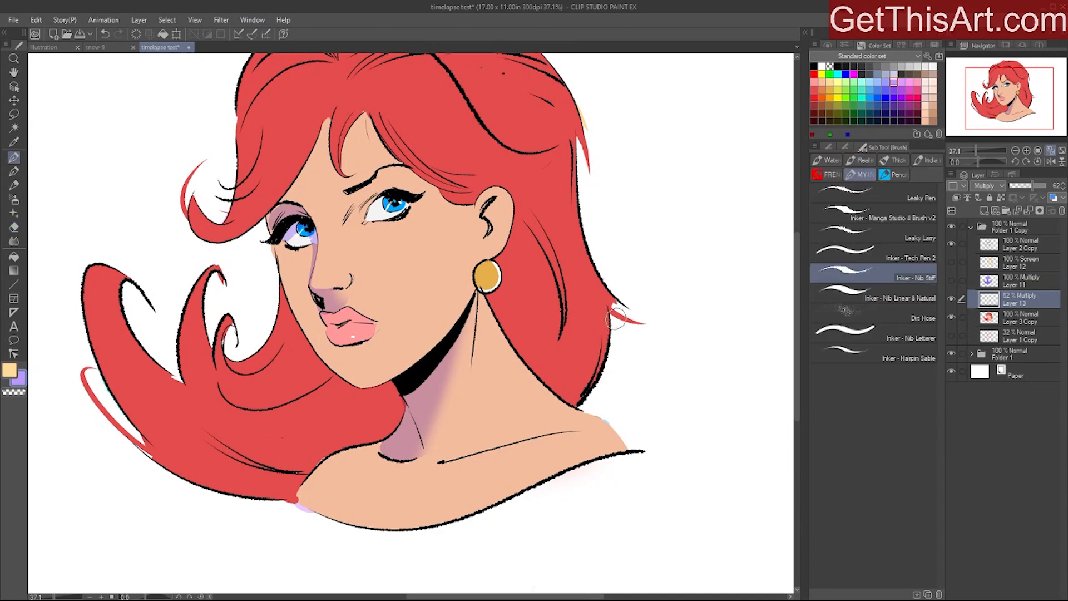
{"action": "mouse_move", "coordinate": [285, 249]}
{"action": "left_mouse_down"}
{"action": "mouse_move", "coordinate": [353, 311]}
{"action": "mouse_move", "coordinate": [334, 305]}
{"action": "mouse_move", "coordinate": [332, 286]}
{"action": "mouse_move", "coordinate": [300, 315]}
{"action": "mouse_move", "coordinate": [371, 367]}
{"action": "left_mouse_up"}
{"action": "key", "text": "e"}
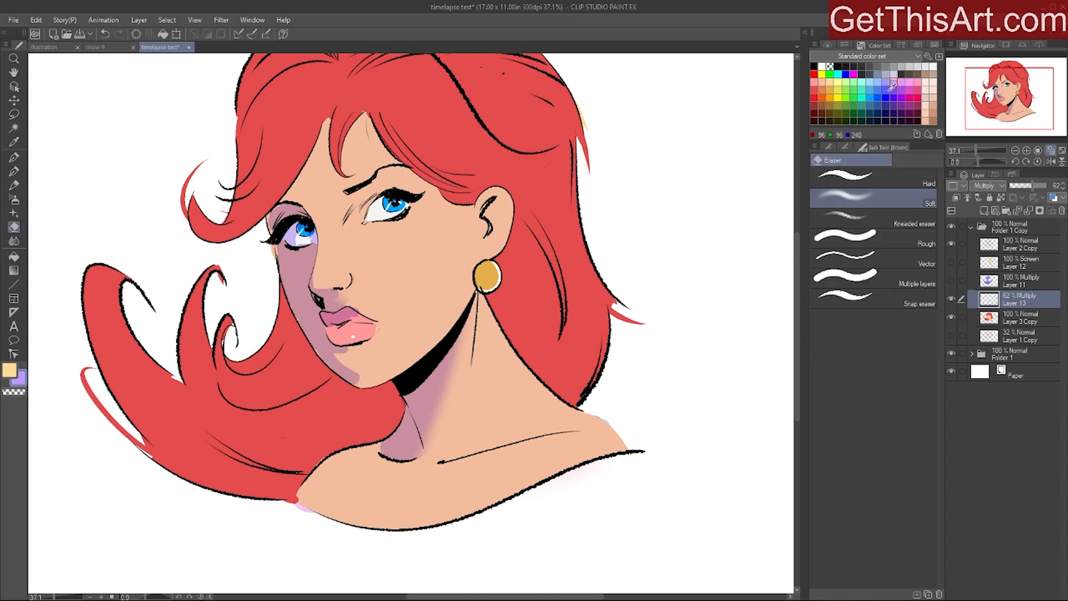
{"action": "left_click", "coordinate": [893, 89]}
{"action": "mouse_move", "coordinate": [290, 286]}
{"action": "left_mouse_down"}
{"action": "mouse_move", "coordinate": [278, 212]}
{"action": "mouse_move", "coordinate": [296, 270]}
{"action": "mouse_move", "coordinate": [306, 245]}
{"action": "mouse_move", "coordinate": [296, 302]}
{"action": "mouse_move", "coordinate": [292, 293]}
{"action": "mouse_move", "coordinate": [310, 304]}
{"action": "mouse_move", "coordinate": [340, 292]}
{"action": "mouse_move", "coordinate": [316, 307]}
{"action": "mouse_move", "coordinate": [312, 328]}
{"action": "mouse_move", "coordinate": [309, 319]}
{"action": "mouse_move", "coordinate": [342, 372]}
{"action": "mouse_move", "coordinate": [326, 350]}
{"action": "left_mouse_up"}
{"action": "key", "text": "ctrl+z"}
- Paint a saturated blue-violet shadow with the Nib Stiff brush over the far side of the face, forehead, nose and lips
{"action": "key", "text": "b"}
{"action": "left_click", "coordinate": [894, 98]}
{"action": "mouse_move", "coordinate": [327, 312]}
{"action": "left_mouse_down"}
{"action": "mouse_move", "coordinate": [337, 313]}
{"action": "mouse_move", "coordinate": [330, 340]}
{"action": "left_mouse_up"}
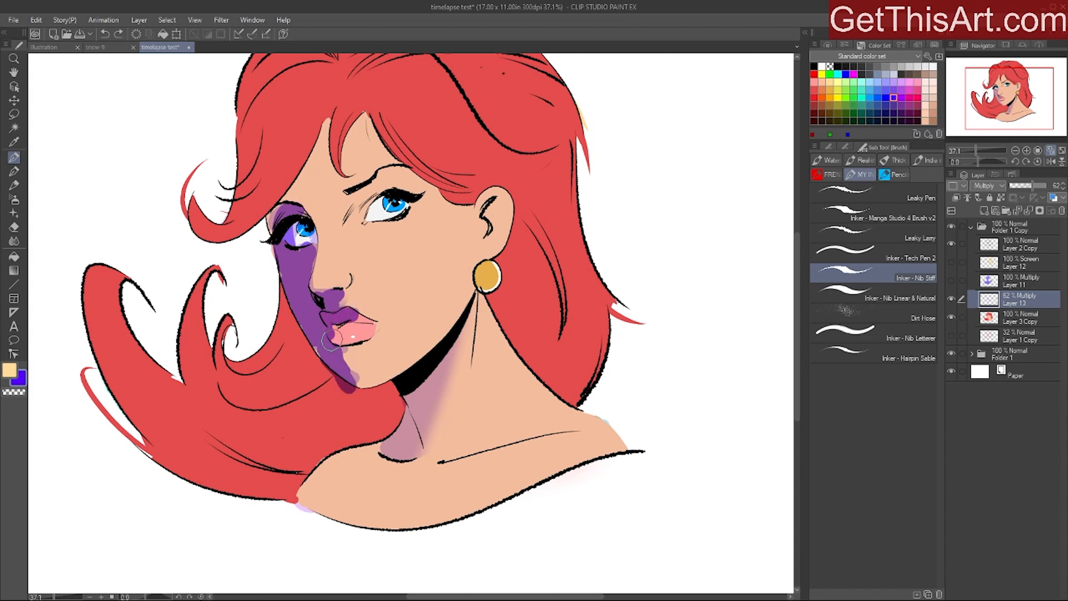
{"action": "mouse_move", "coordinate": [275, 223]}
{"action": "left_mouse_down"}
{"action": "mouse_move", "coordinate": [329, 118]}
{"action": "mouse_move", "coordinate": [273, 223]}
{"action": "left_mouse_up"}
{"action": "left_click_drag", "start_coordinate": [326, 125], "coordinate": [337, 194]}
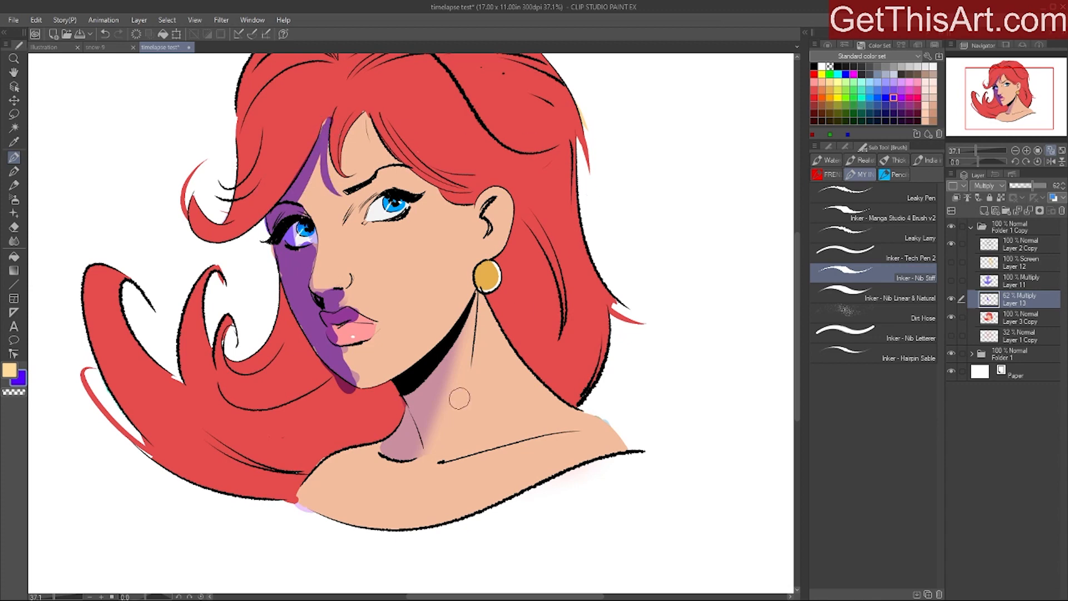
{"action": "left_click_drag", "start_coordinate": [346, 377], "coordinate": [347, 335]}
{"action": "mouse_move", "coordinate": [344, 273]}
{"action": "left_mouse_down"}
{"action": "mouse_move", "coordinate": [325, 291]}
{"action": "mouse_move", "coordinate": [326, 225]}
{"action": "mouse_move", "coordinate": [309, 201]}
{"action": "mouse_move", "coordinate": [326, 277]}
{"action": "left_mouse_up"}
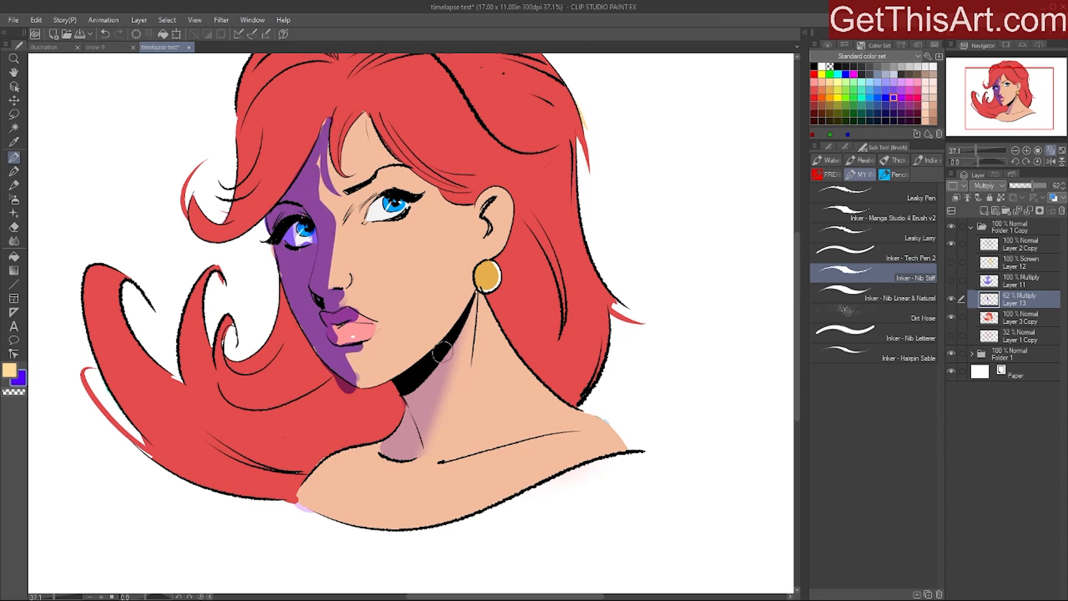
{"action": "mouse_move", "coordinate": [443, 353]}
{"action": "left_mouse_down"}
{"action": "mouse_move", "coordinate": [413, 407]}
{"action": "mouse_move", "coordinate": [334, 381]}
{"action": "mouse_move", "coordinate": [285, 307]}
{"action": "left_mouse_up"}
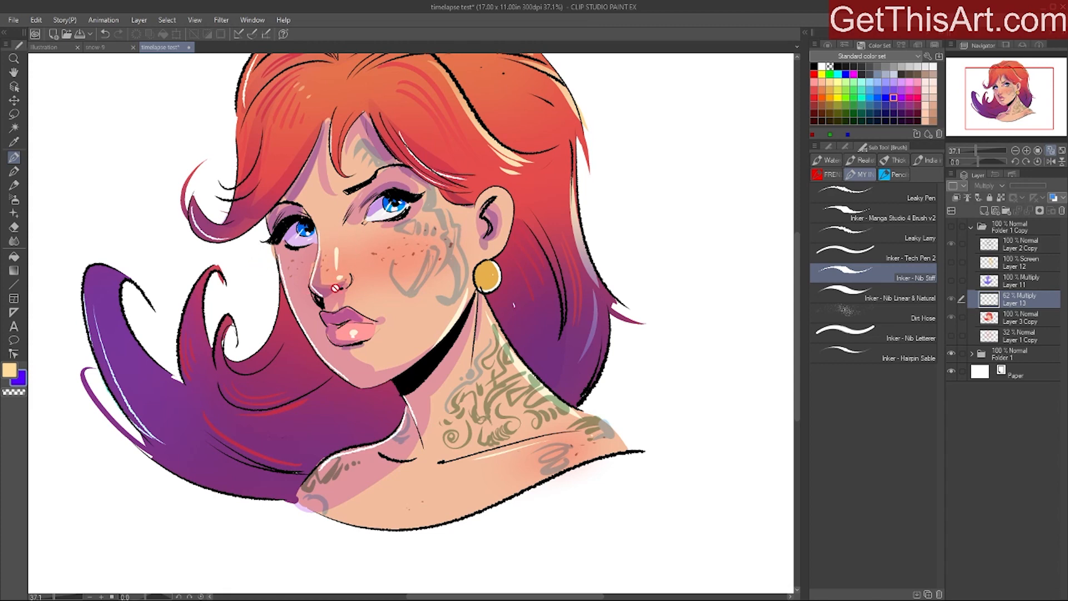
- Compare the finished gradient-colored portrait with the airbrushed version by switching the visibility of the layer folders
{"action": "scroll", "coordinate": [501, 139], "scroll_direction": "up", "scroll_amount": 4}
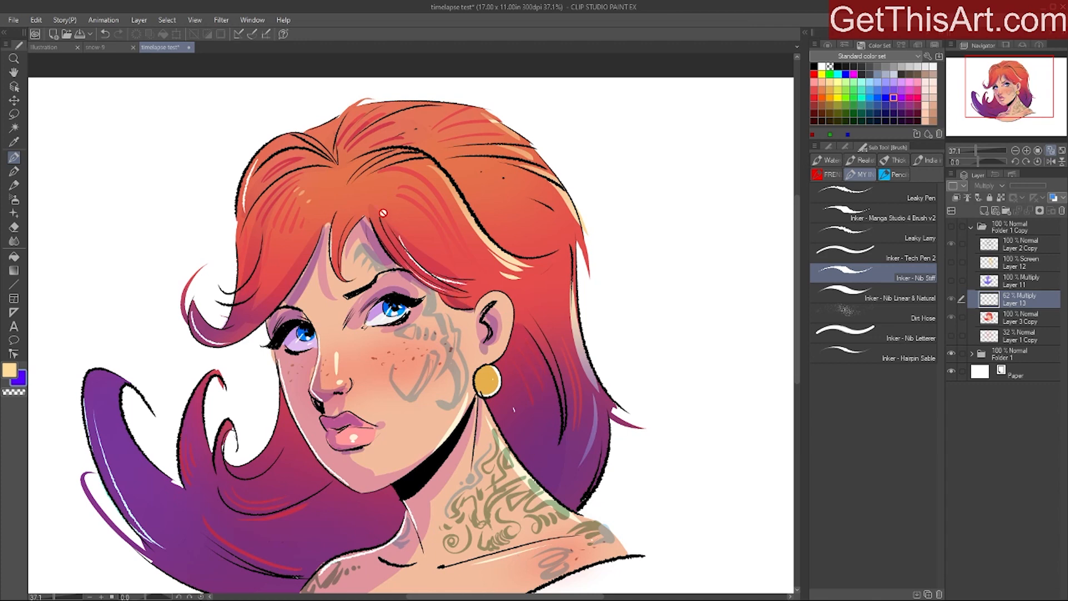
{"action": "mouse_move", "coordinate": [798, 237]}
{"action": "left_mouse_down"}
{"action": "mouse_move", "coordinate": [797, 272]}
{"action": "mouse_move", "coordinate": [797, 236]}
{"action": "left_mouse_up"}
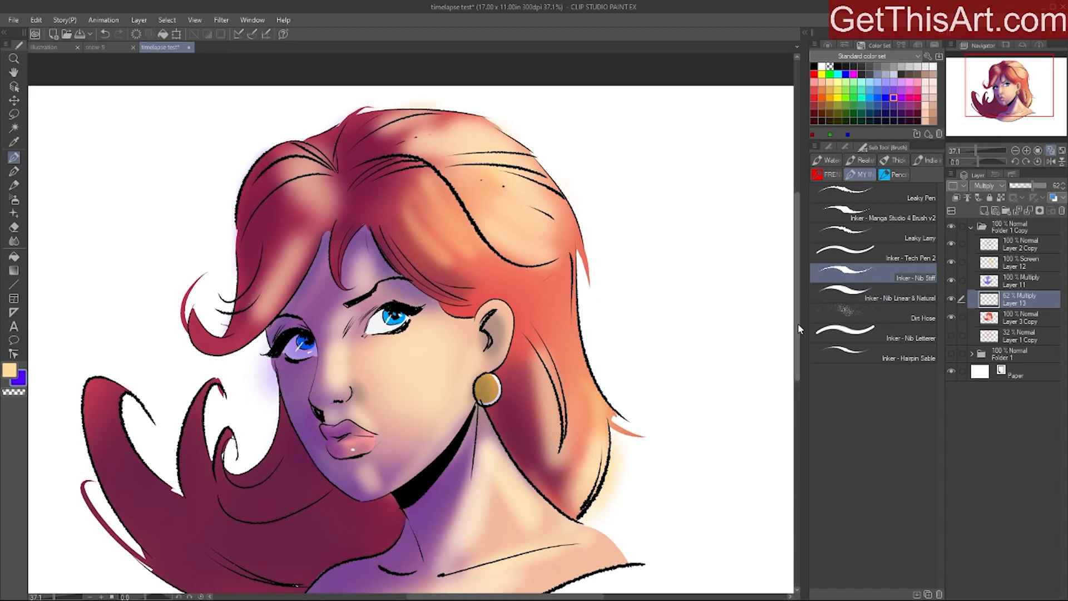
{"action": "left_click_drag", "start_coordinate": [798, 322], "coordinate": [793, 350]}
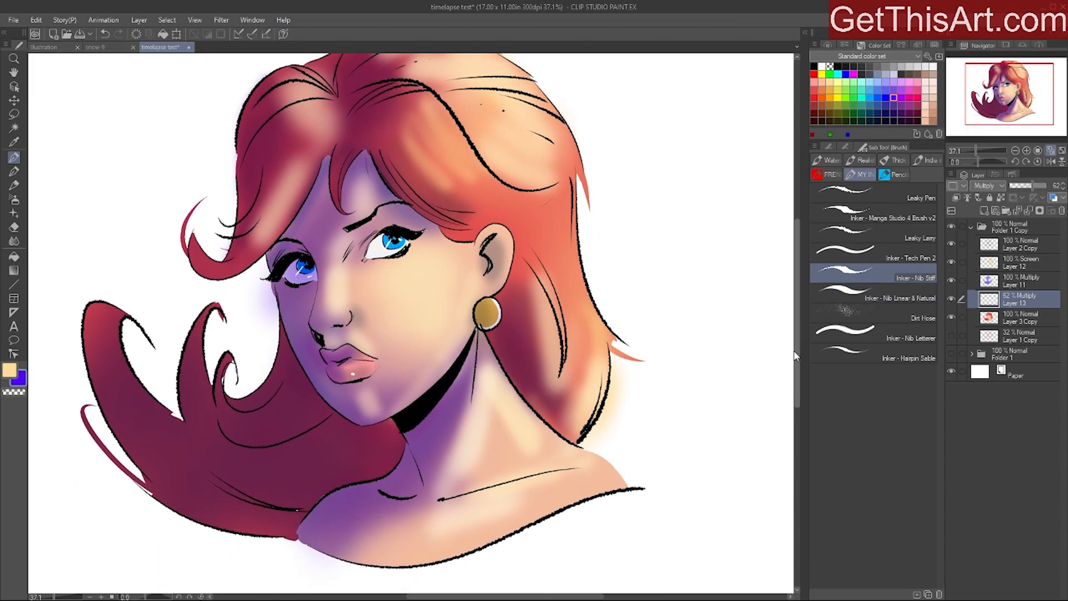